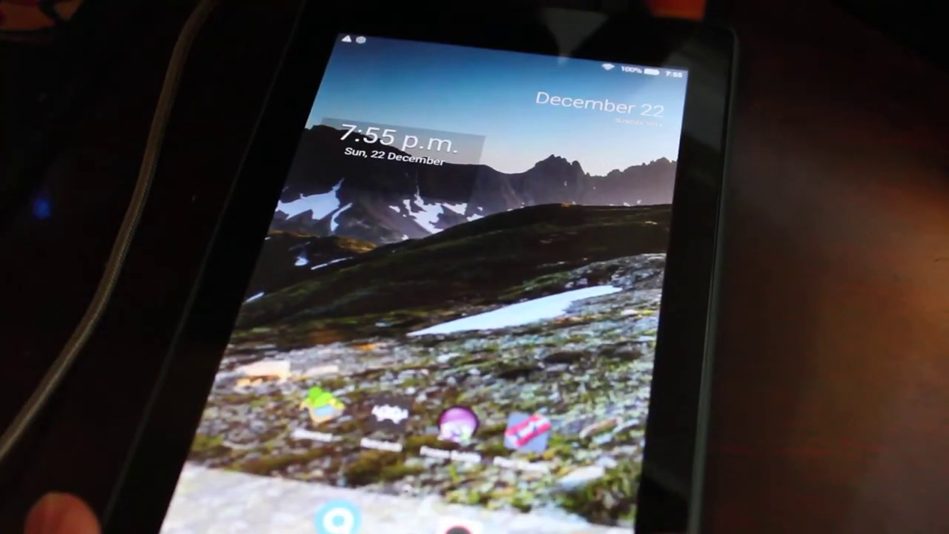
Reboot into recovery and run 'wipe data/factory reset', confirming Yes to erase all user data.
key("XF86PowerOff")
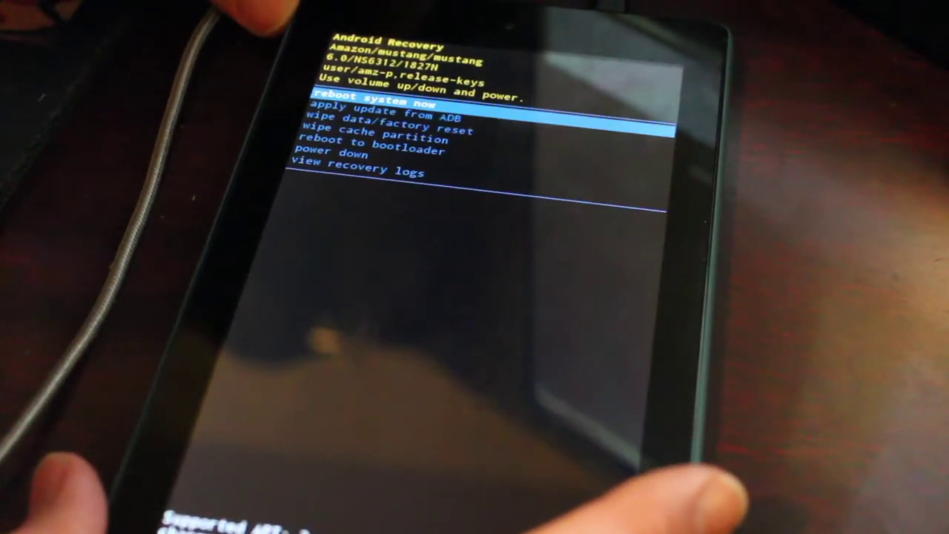
key("Down")
key("Down")
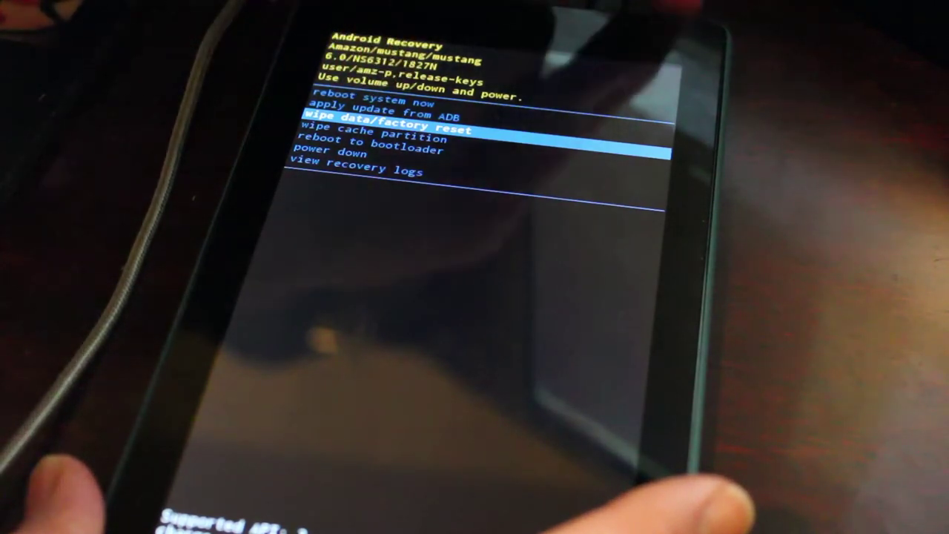
key("Return")
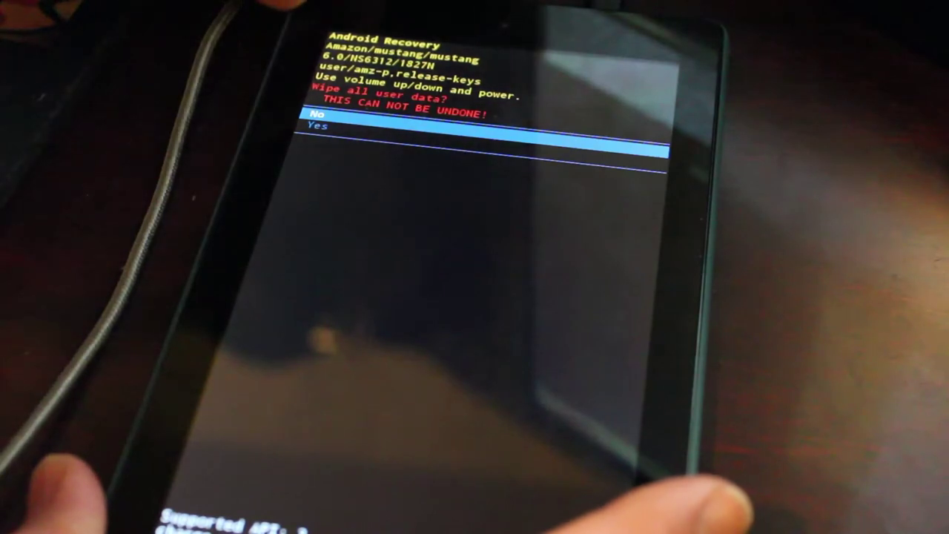
key("Down")
key("Return")
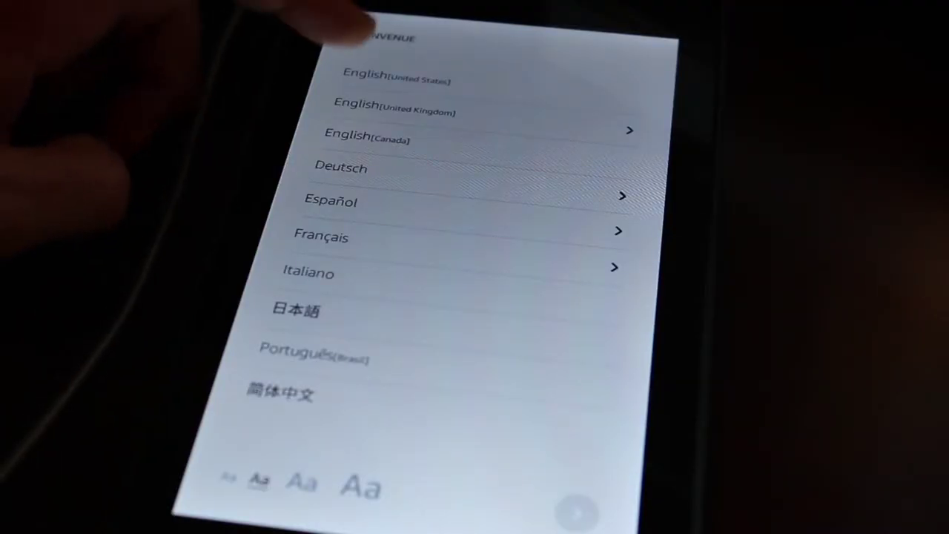
Select English (United States) as the setup language.
left_click(371, 74)
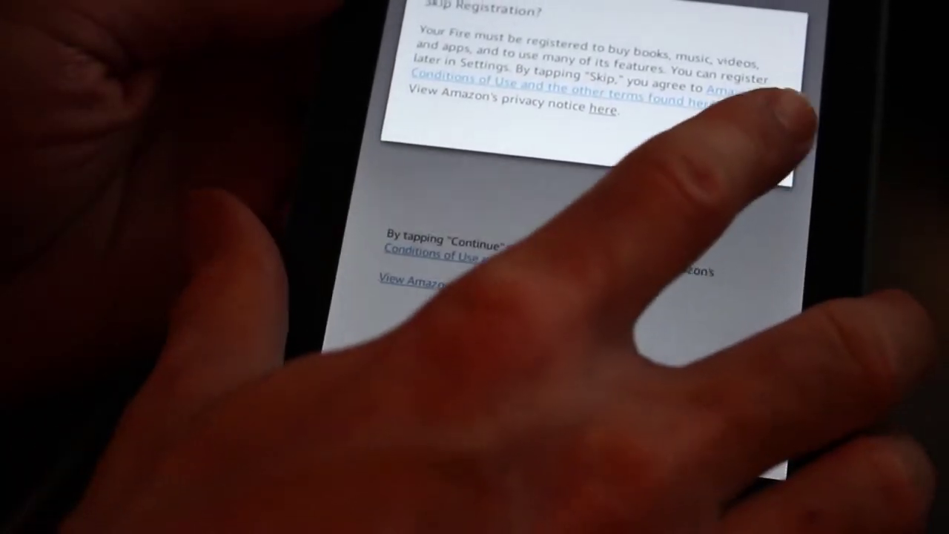
Skip Amazon registration to reach the home screen.
left_click(749, 151)
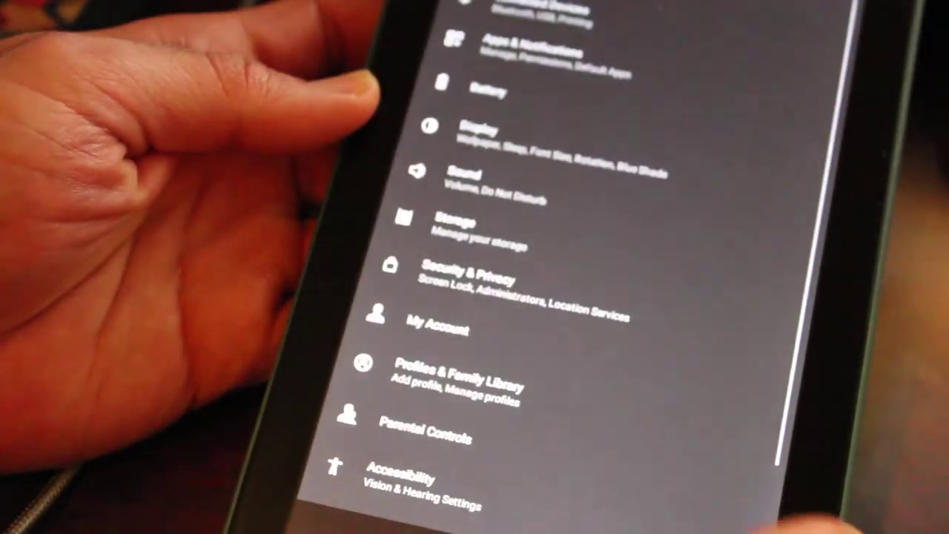
Scroll down the Settings menu to reach Device Options.
scroll(556, 297, "down", 3)
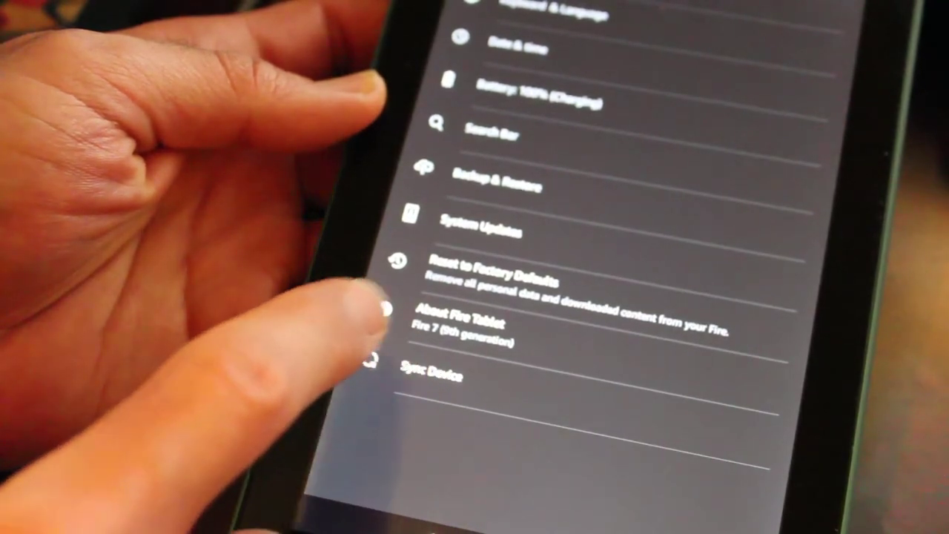
Unlock developer options by tapping Serial Number on the About Fire Tablet page.
left_click(467, 327)
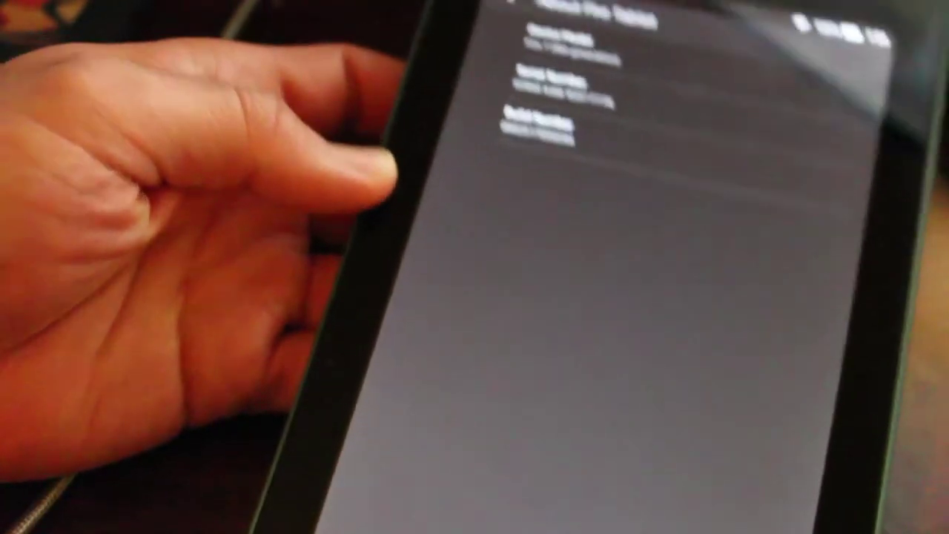
left_click(742, 181)
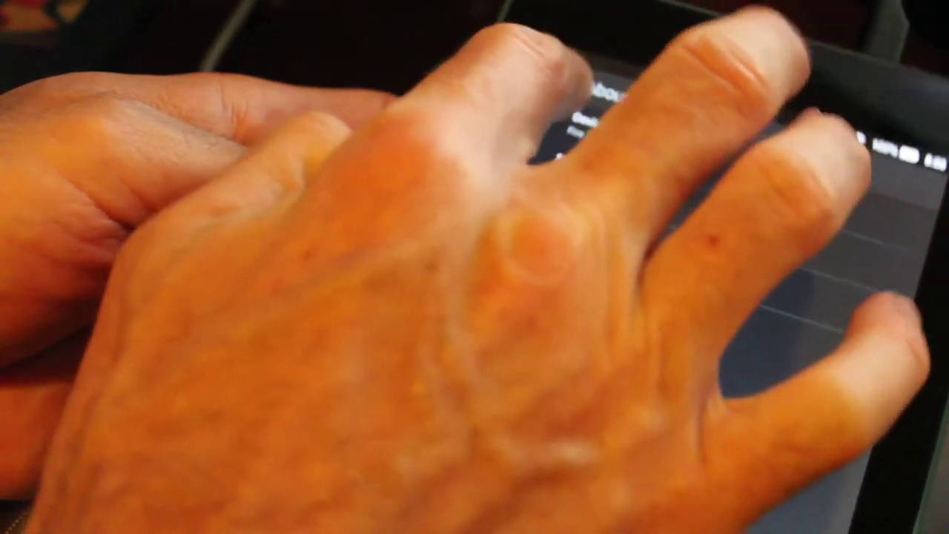
left_click(556, 77)
scroll(630, 334, "down", 3)
Turn on Developer options and USB debugging, always allowing this computer to debug.
left_click(630, 393)
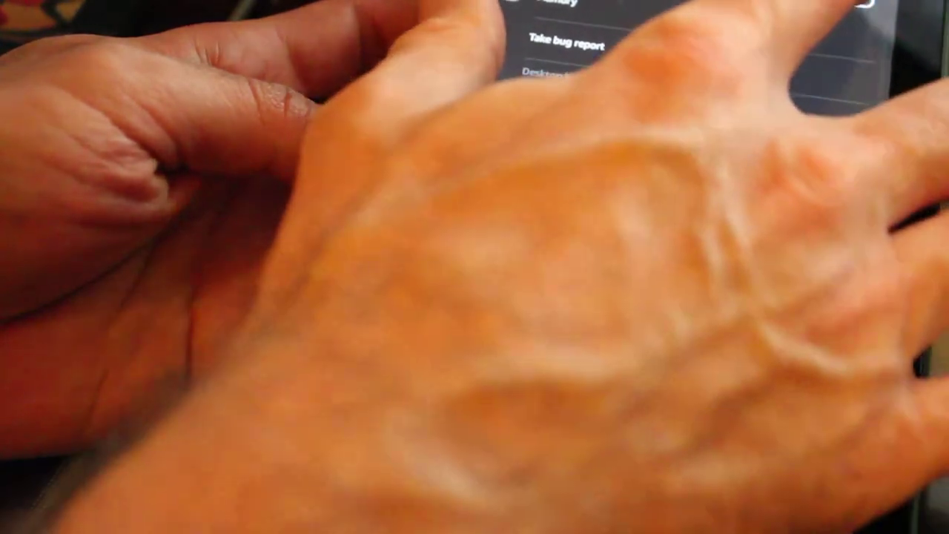
left_click(860, 3)
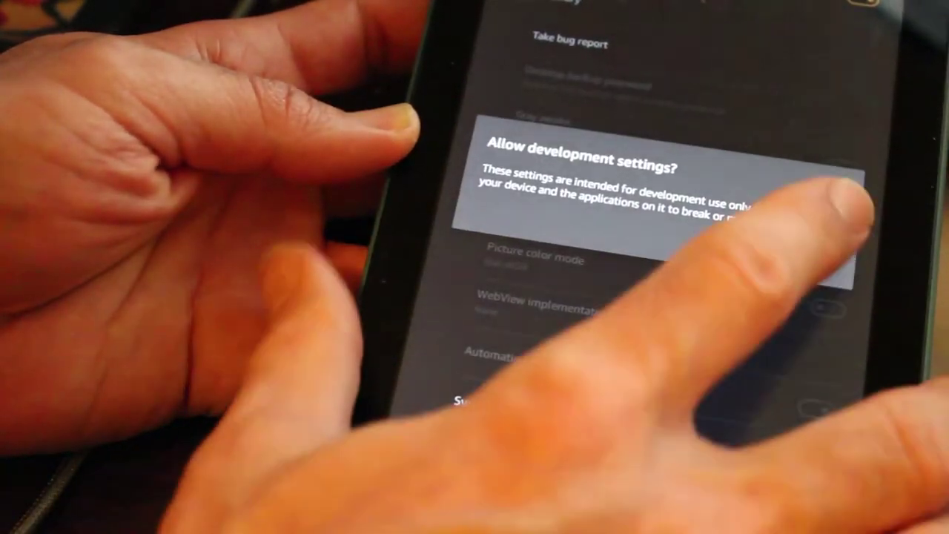
left_click(813, 262)
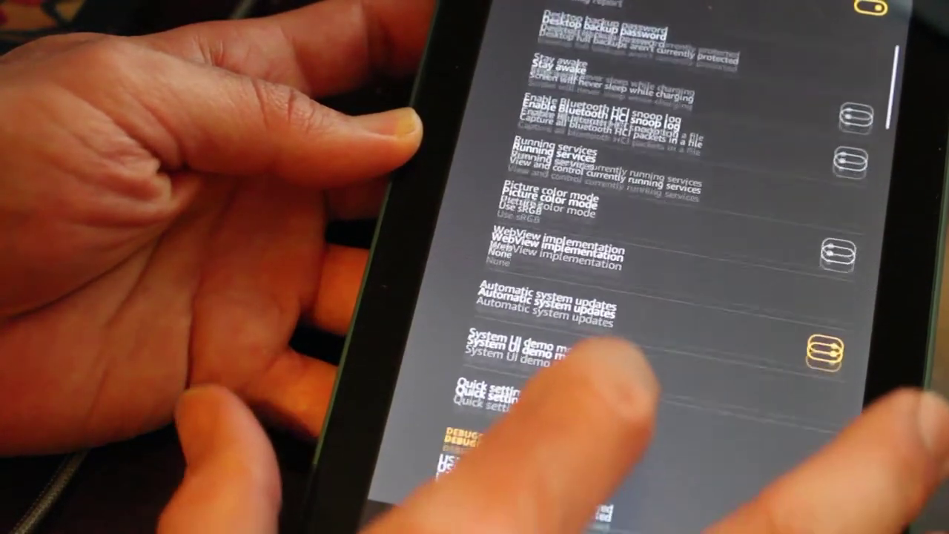
left_click_drag(616, 349, 657, 191)
left_click(864, 276)
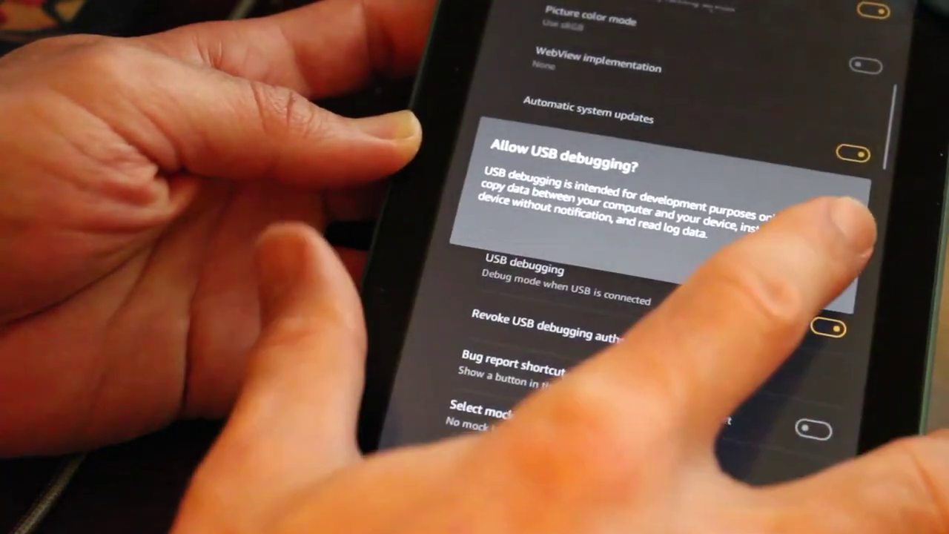
left_click(812, 271)
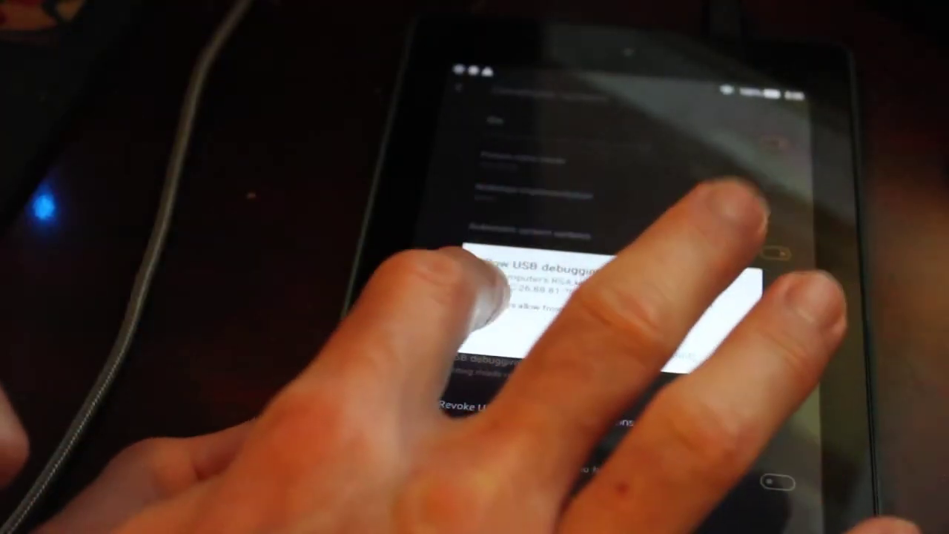
left_click(475, 302)
left_click(719, 358)
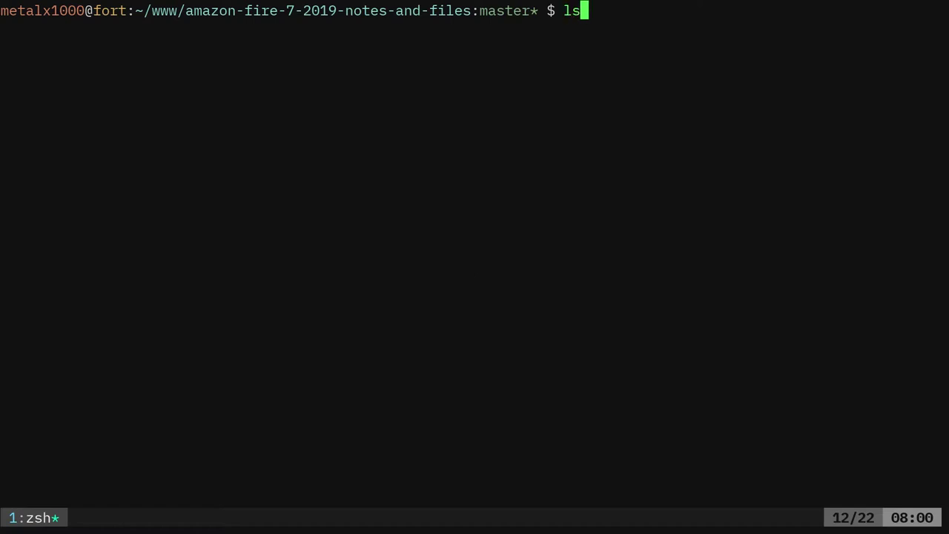
List the notes folder with ls and print cleanup.txt with cat.
key("Return")
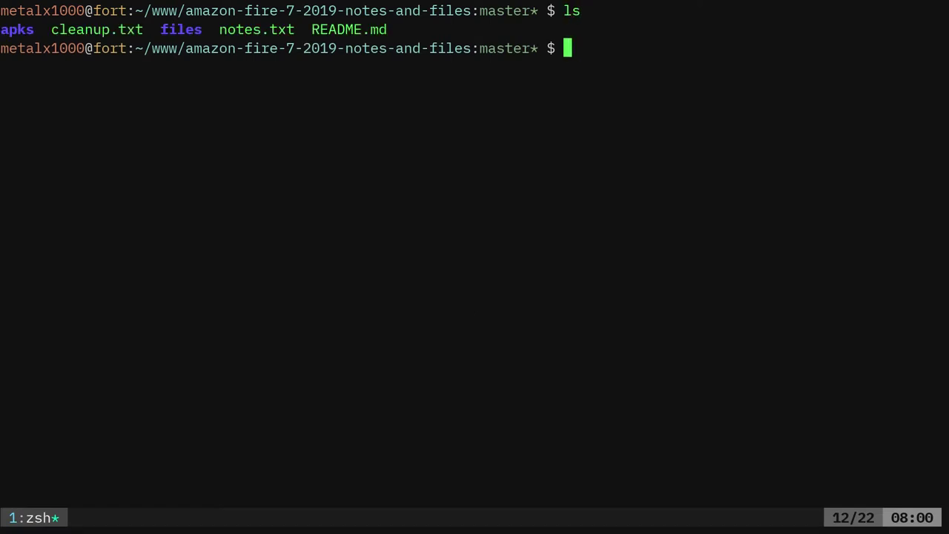
double_click(114, 28)
key("ctrl+c")
type("cat")
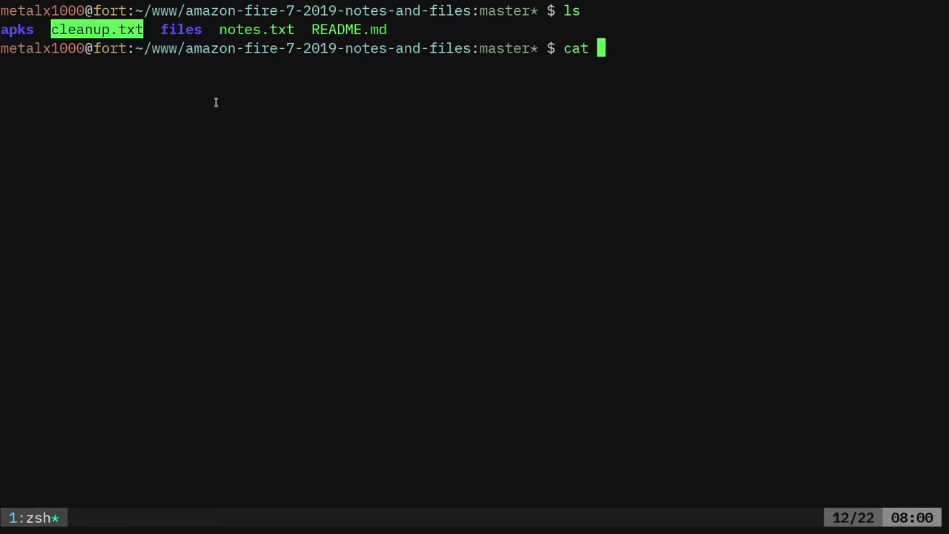
middle_click(206, 96)
key("Return")
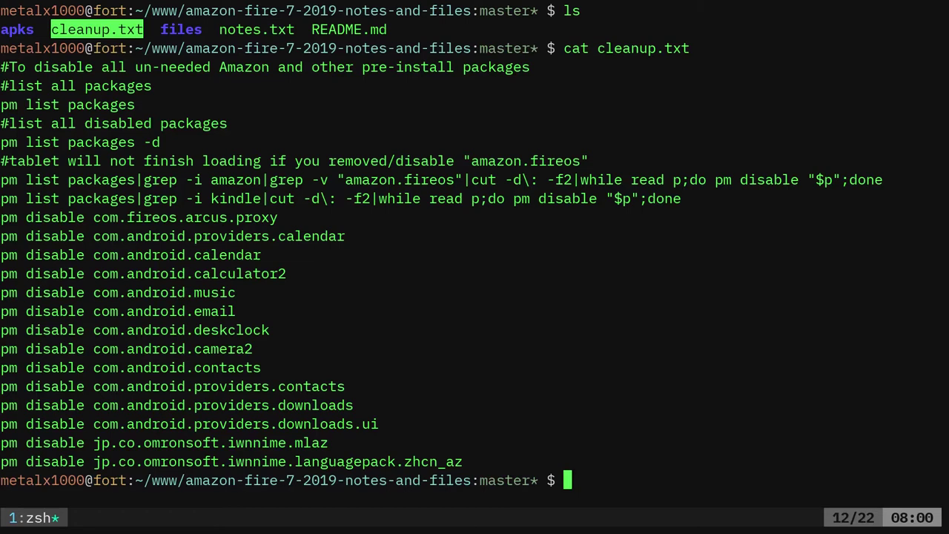
Print the full contents of notes.txt with cat.
double_click(256, 30)
type("cat")
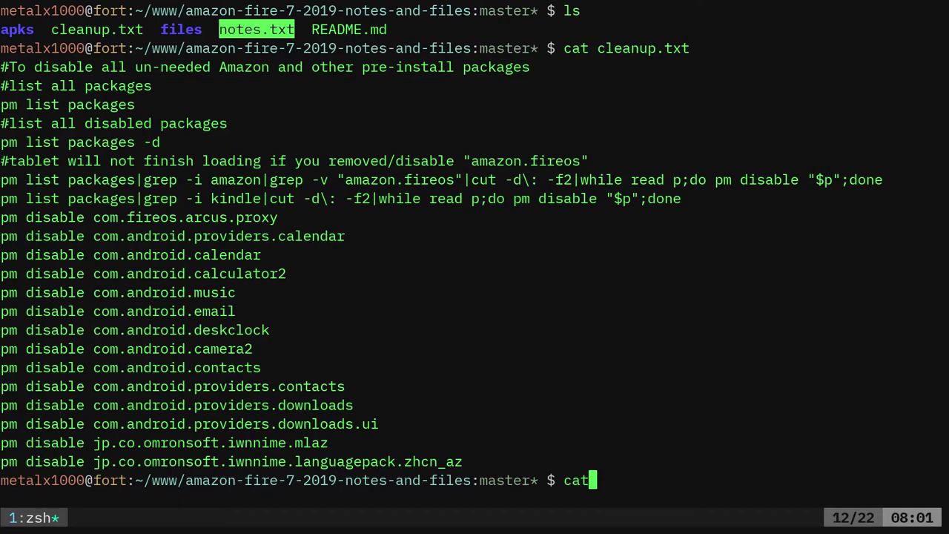
middle_click(257, 30)
key("Return")
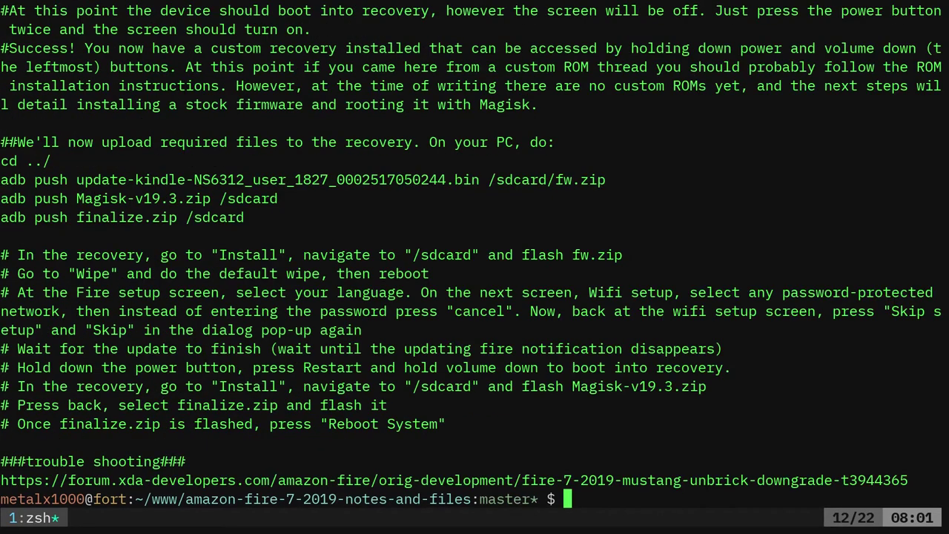
Show the first lines of notes.txt with head and select the adb push mtk-su line.
type("head")
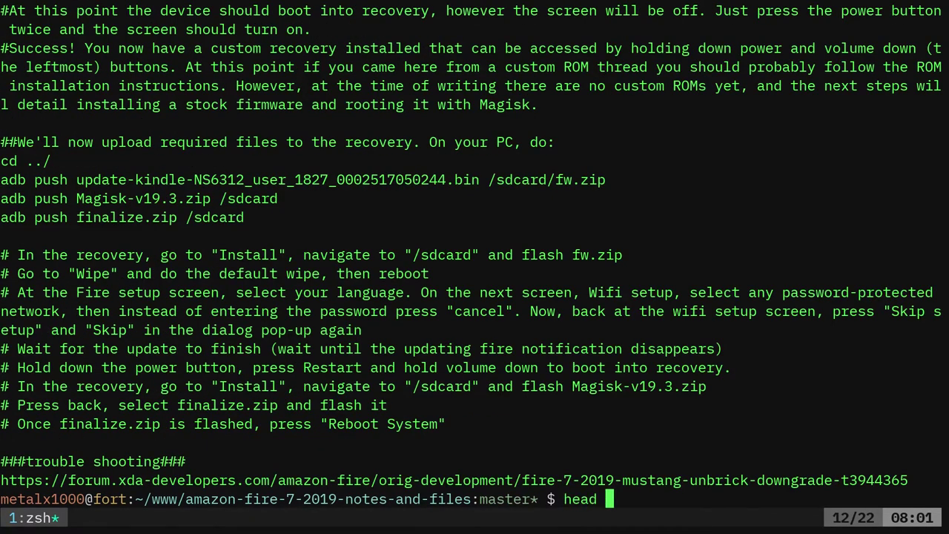
middle_click(237, 3)
key("Return")
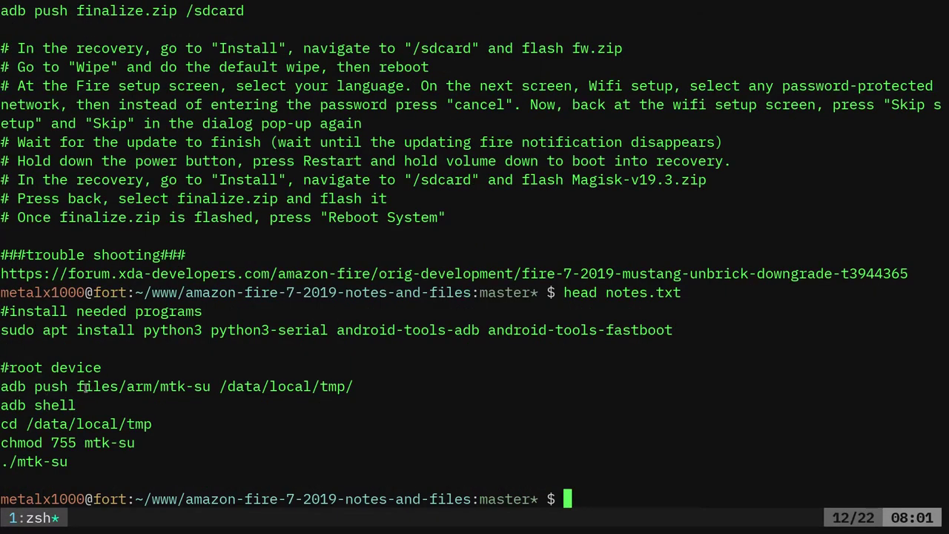
left_click_drag(2, 387, 353, 387)
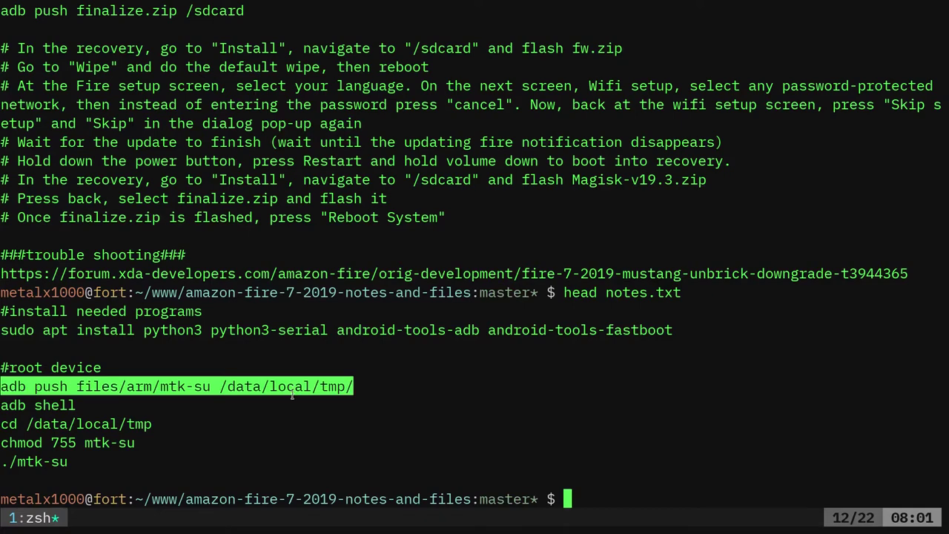
Push mtk-su to the tablet's /data/local/tmp and open an adb shell.
middle_click(368, 327)
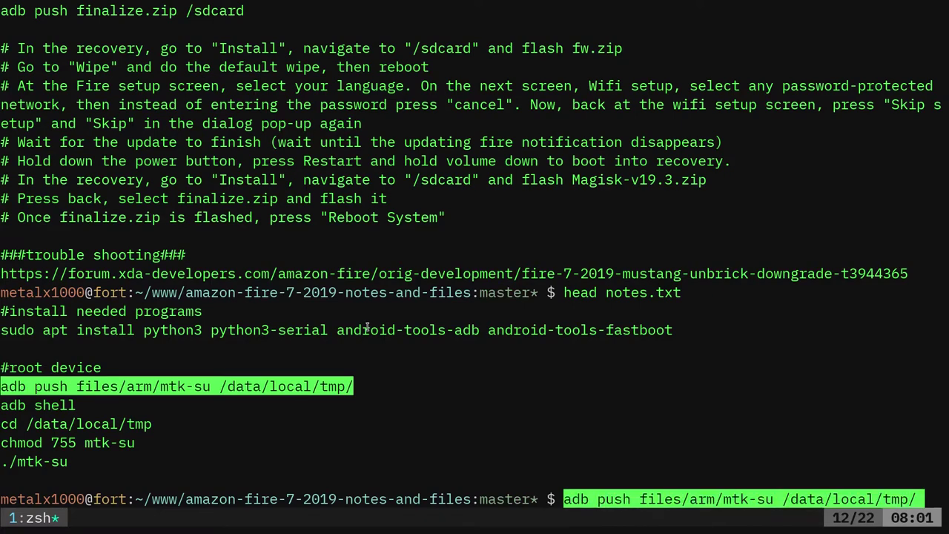
key("Return")
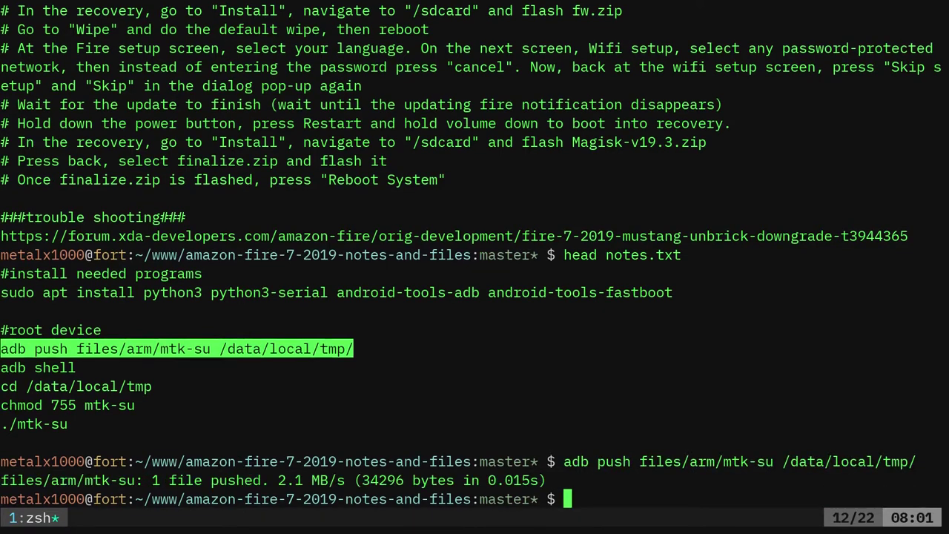
type("adb shell")
key("Return")
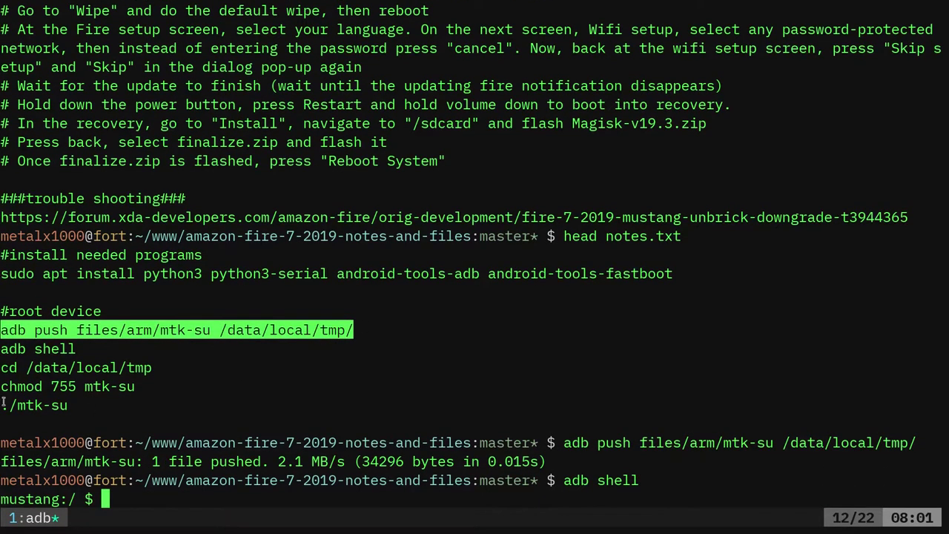
Change into /data/local/tmp, confirm mtk-su is listed, and enter 'chmod 755 mtk-su'.
mouse_move(9, 368)
left_mouse_down()
mouse_move(151, 371)
mouse_move(1, 368)
left_mouse_up()
middle_click(67, 358)
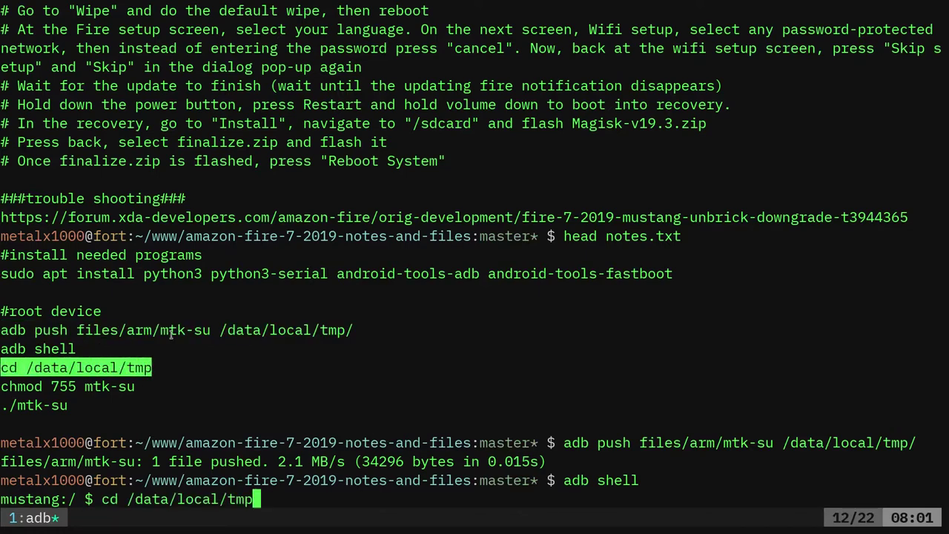
key("Return")
type("ls")
key("Return")
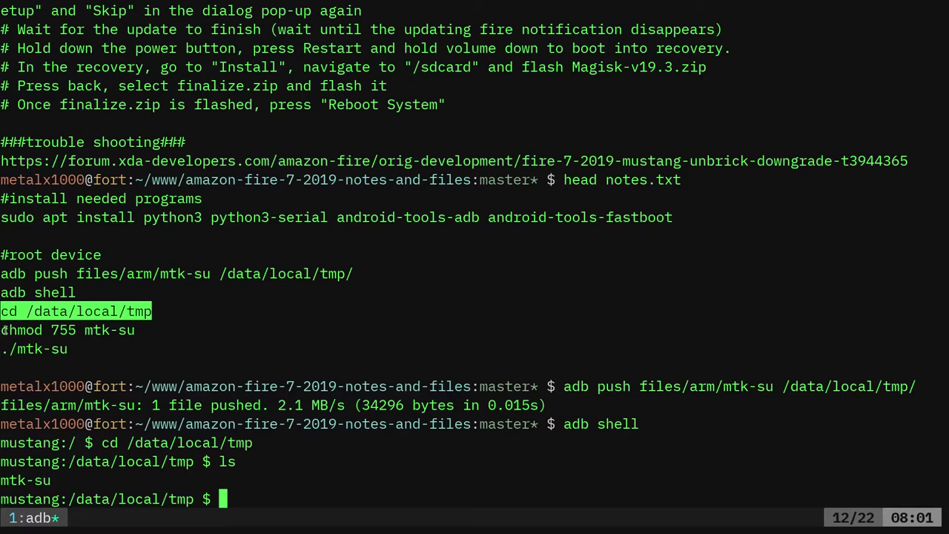
left_click_drag(3, 330, 136, 330)
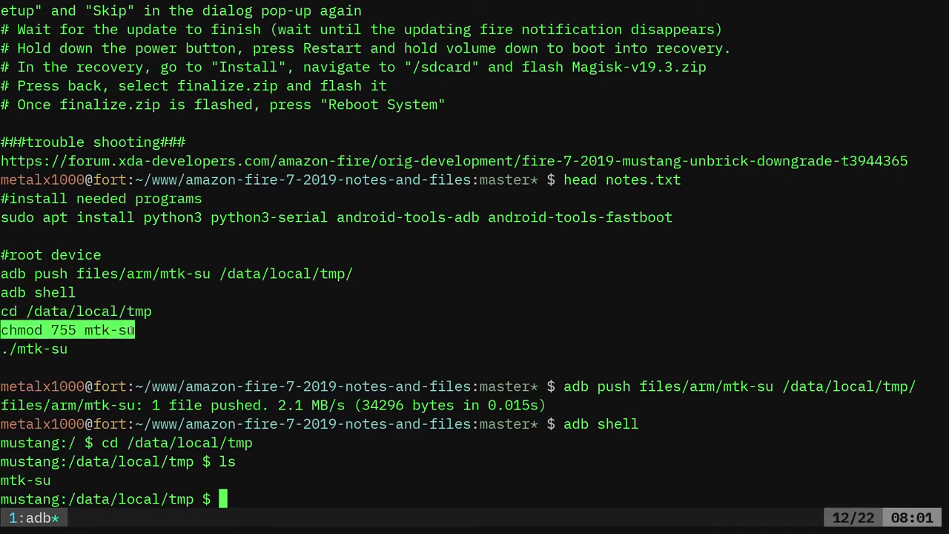
middle_click(253, 324)
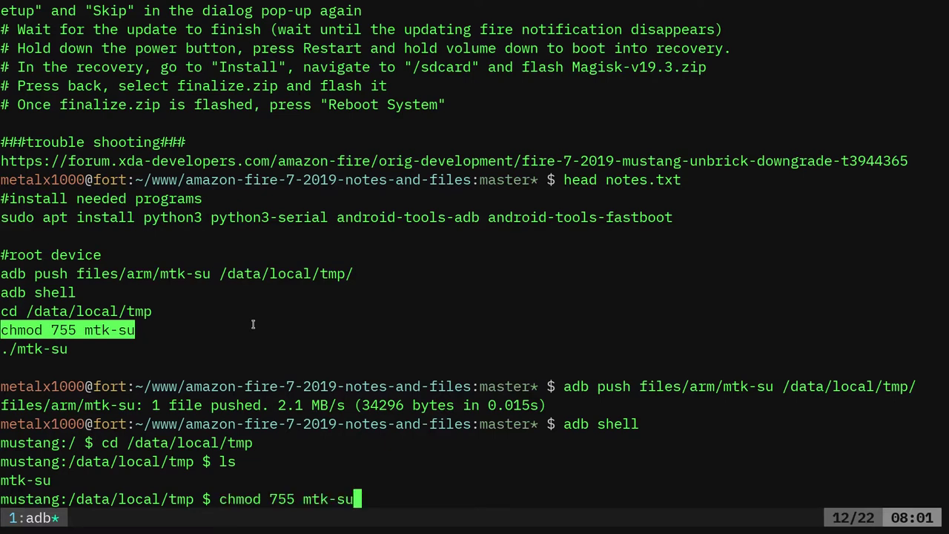
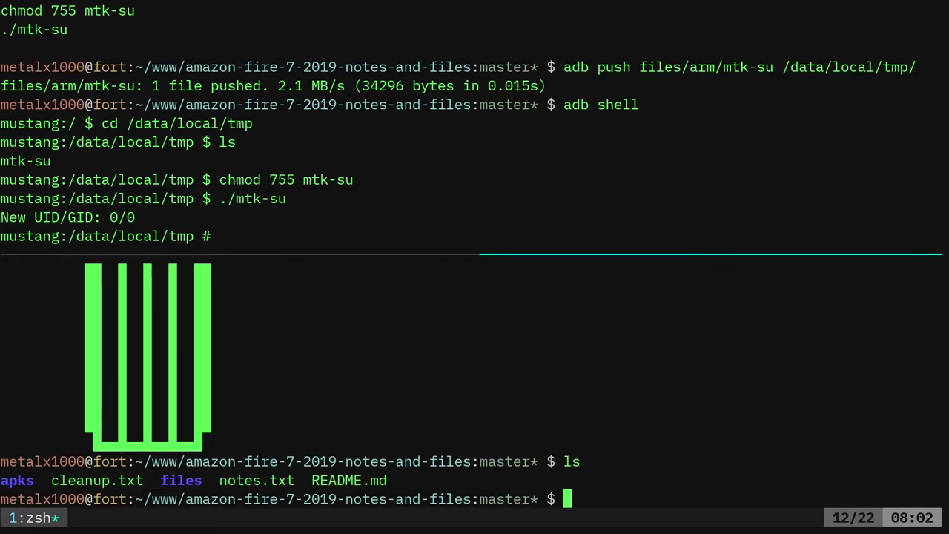
Print cleanup.txt with cat to show its pm disable commands for the preinstalled packages.
type("cat cle")
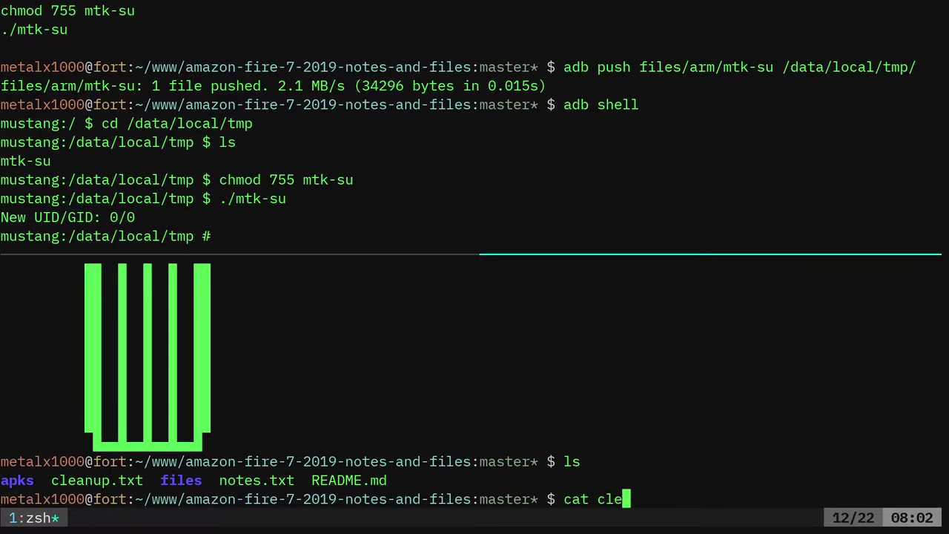
key("Tab")
key("Return")
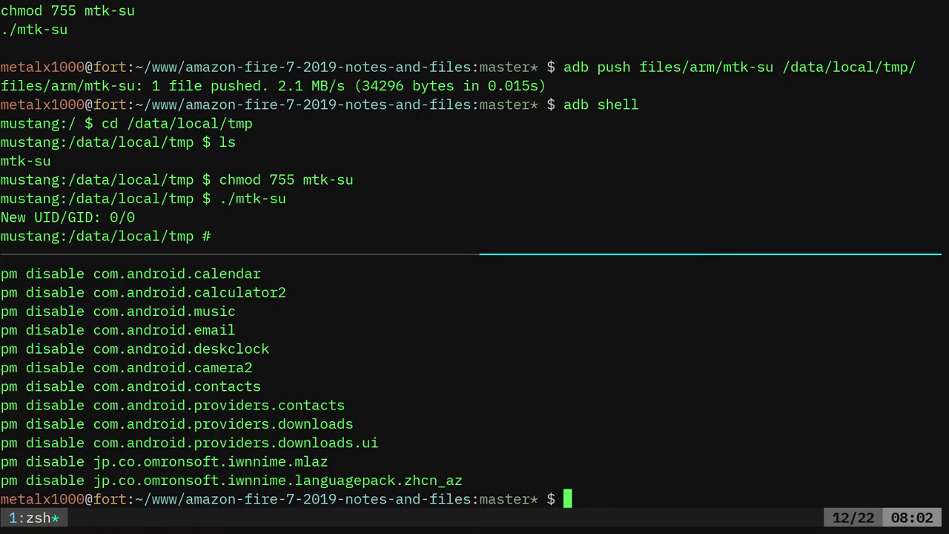
Show the head of cleanup.txt and select its pm list packages command for copying.
type("head ")
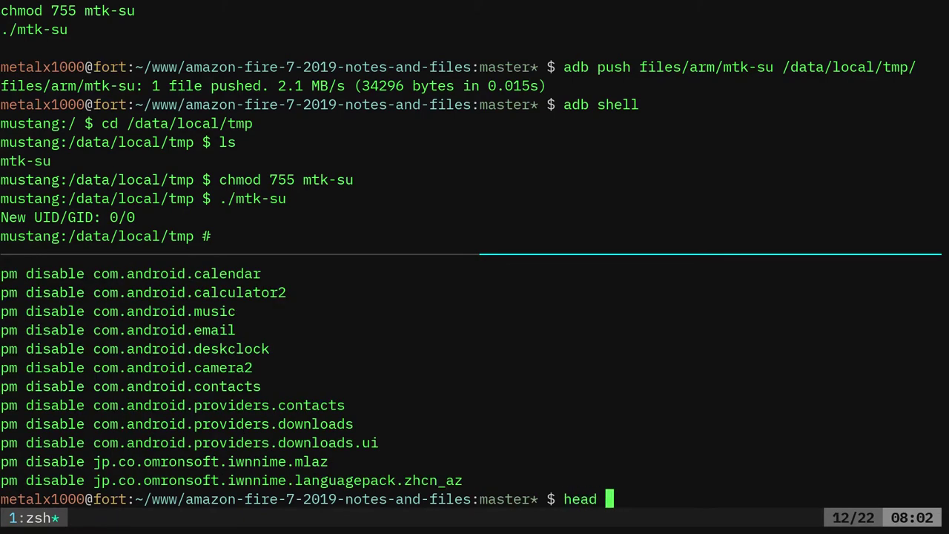
type("cleanup.txt")
key("Return")
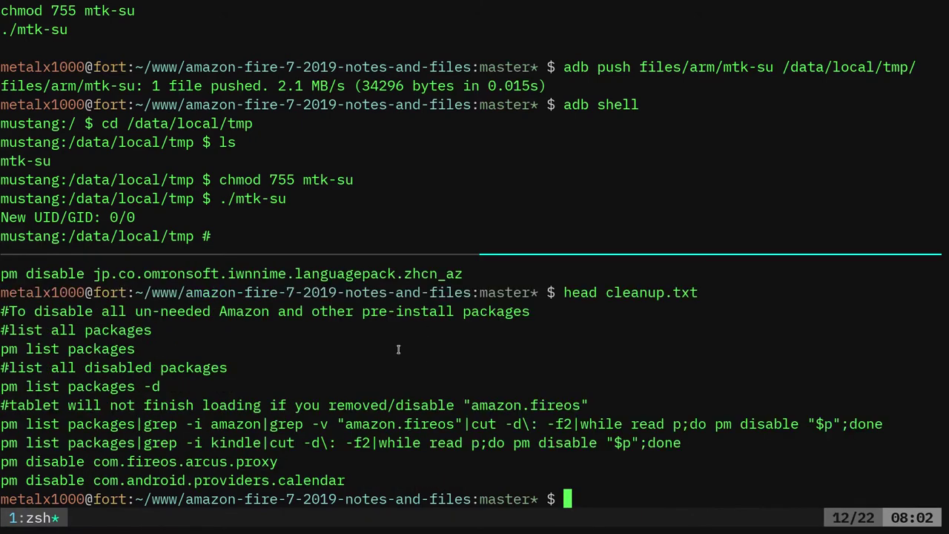
left_click_drag(1, 350, 137, 350)
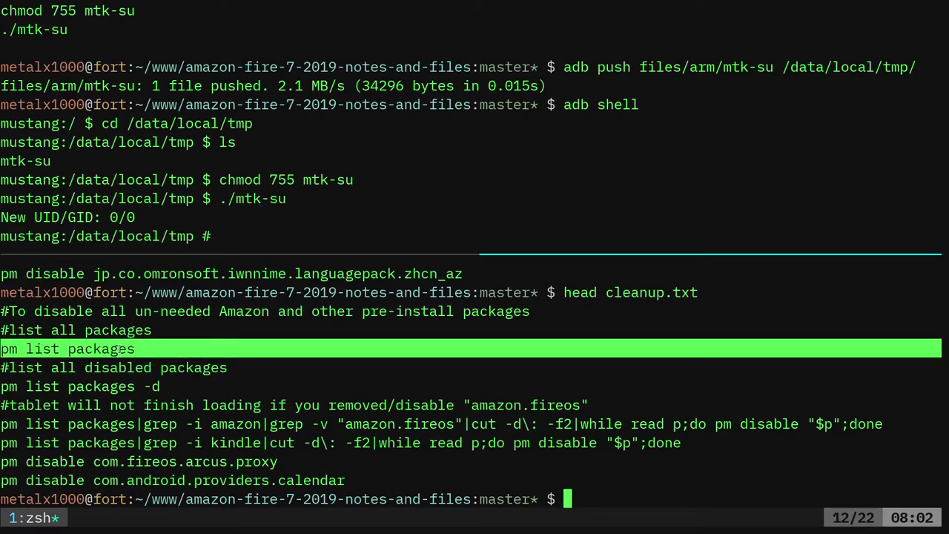
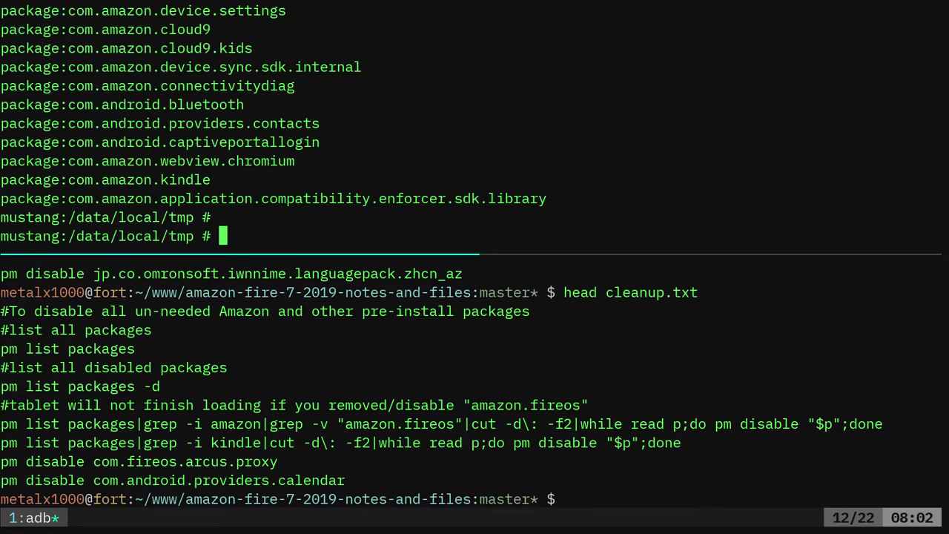
Count the tablet's installed packages with pm list packages|wc -l, giving 186.
type("pm list packages")
type("|wc -l")
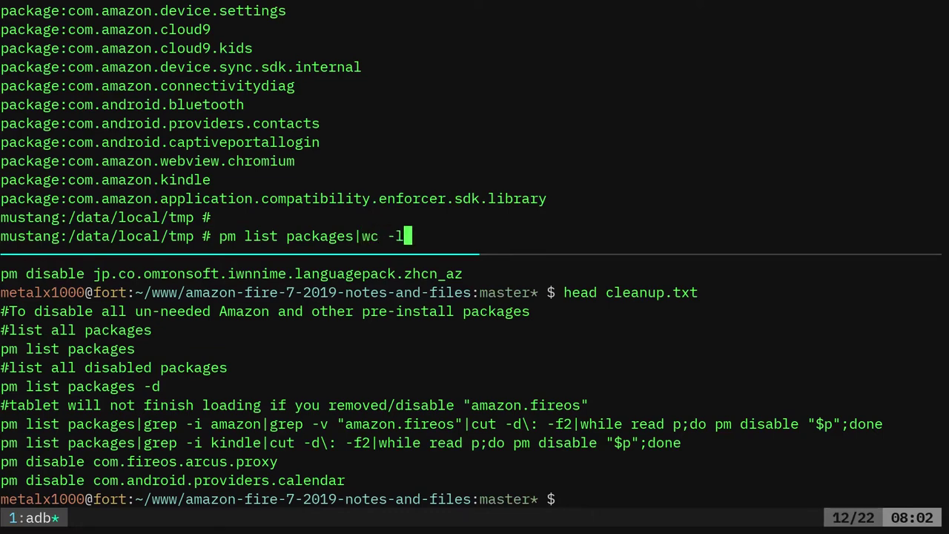
key("Return")
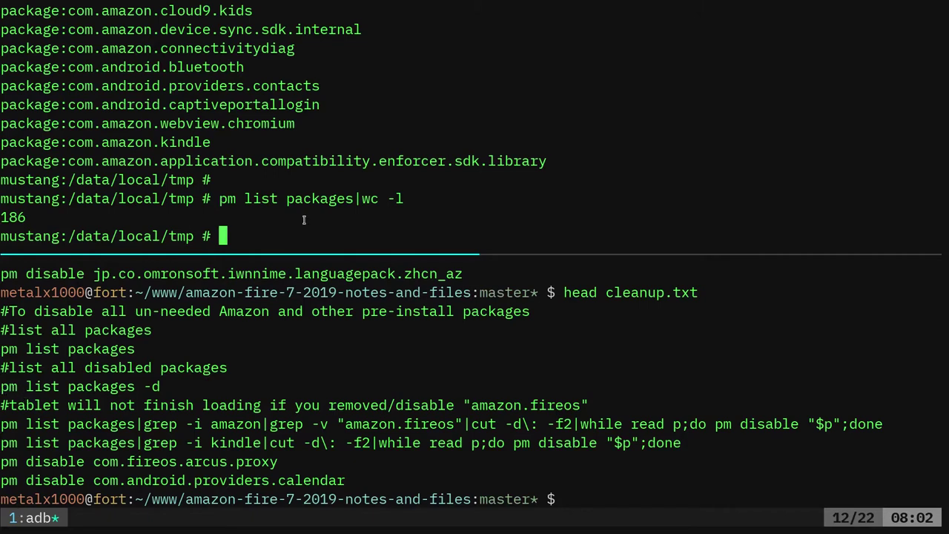
List the currently disabled packages with pm list packages -d, which returns none.
key("Up")
key("BackSpace")
key("BackSpace")
key("BackSpace")
key("BackSpace")
key("BackSpace")
key("BackSpace")
type("-d")
key("Return")
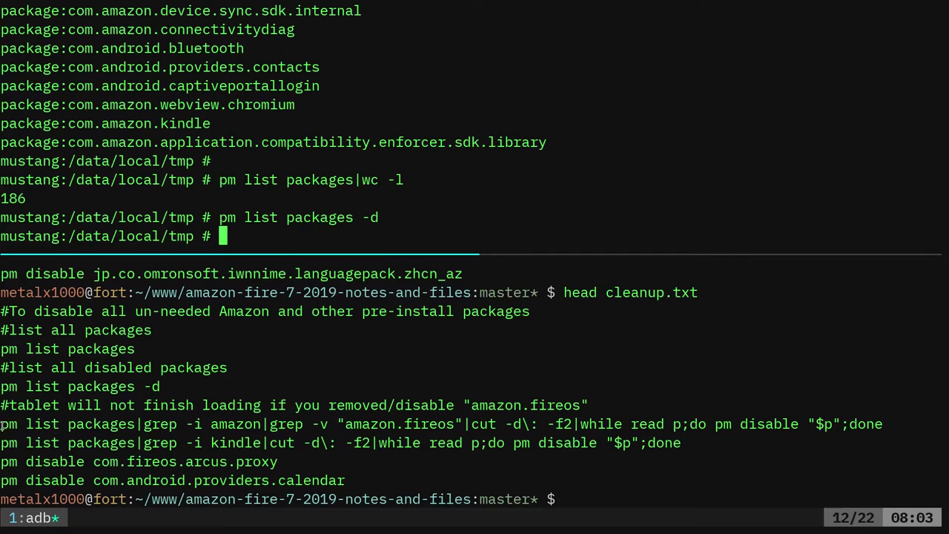
Highlight the package listing, the case-insensitive amazon filter and the excluded amazon.fireos name.
left_click_drag(1, 424, 136, 424)
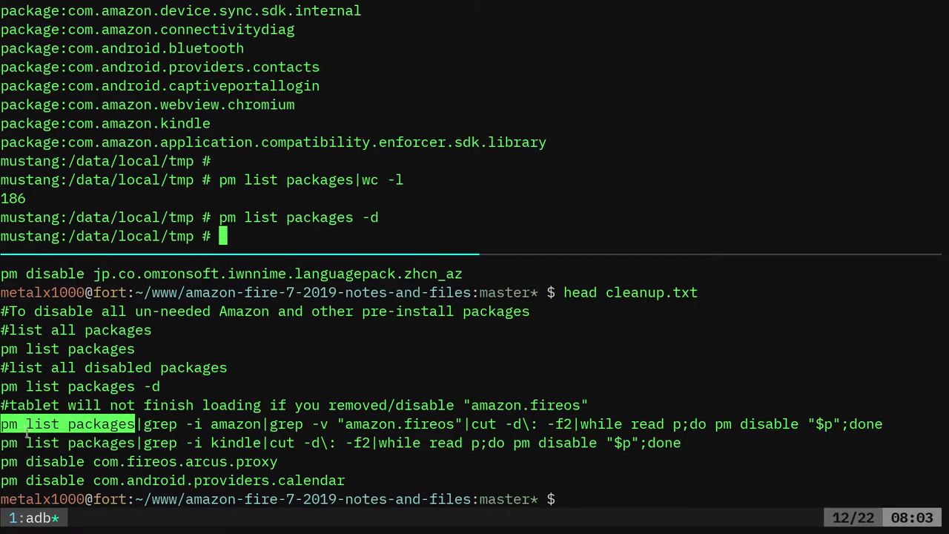
left_click_drag(145, 424, 261, 424)
left_click_drag(405, 424, 451, 424)
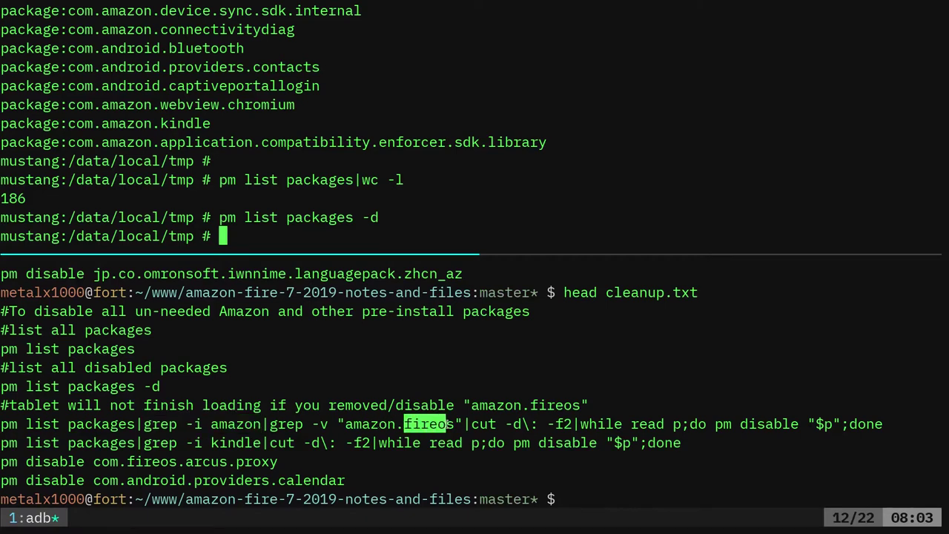
left_click(406, 424)
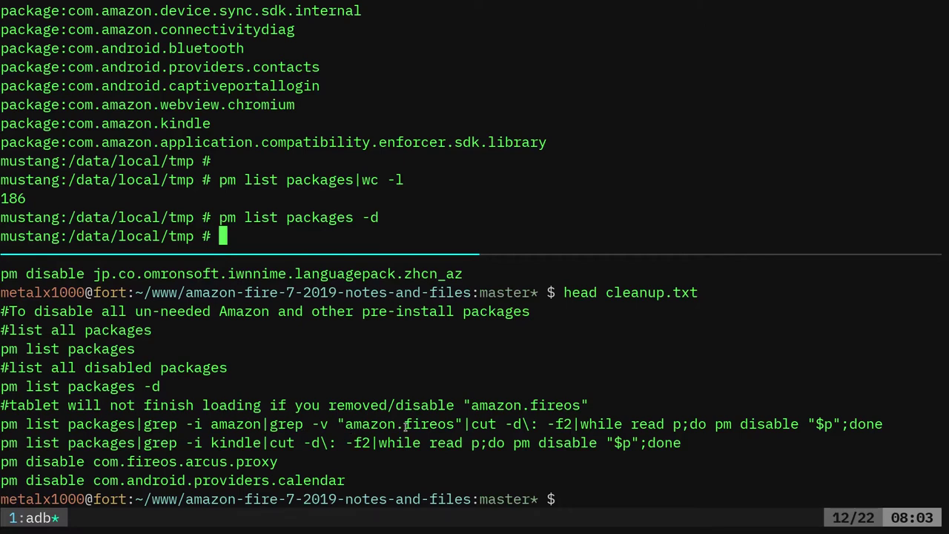
Highlight the package: prefix stripping and pm disable parts, then select the whole line.
left_click_drag(472, 424, 572, 424)
left_click_drag(715, 424, 841, 424)
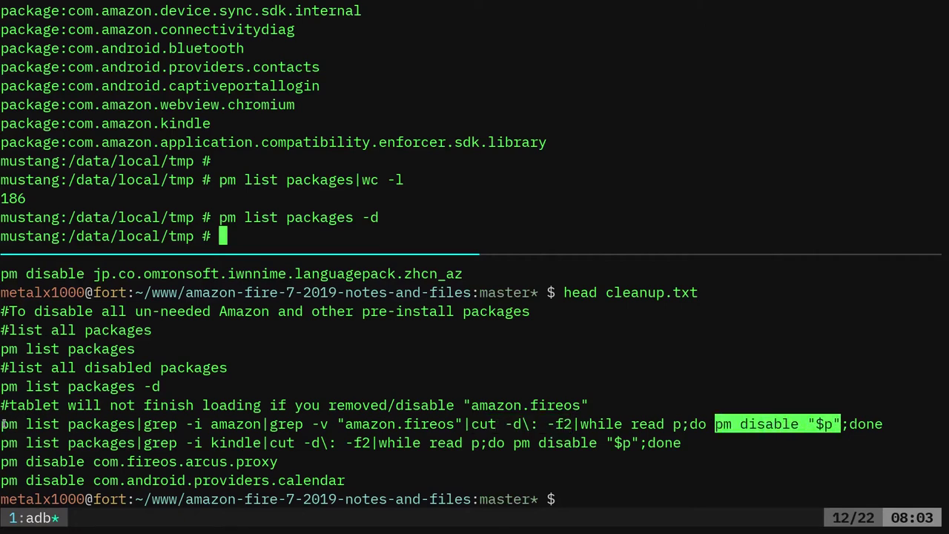
left_click_drag(6, 424, 215, 424)
left_click_drag(4, 424, 879, 424)
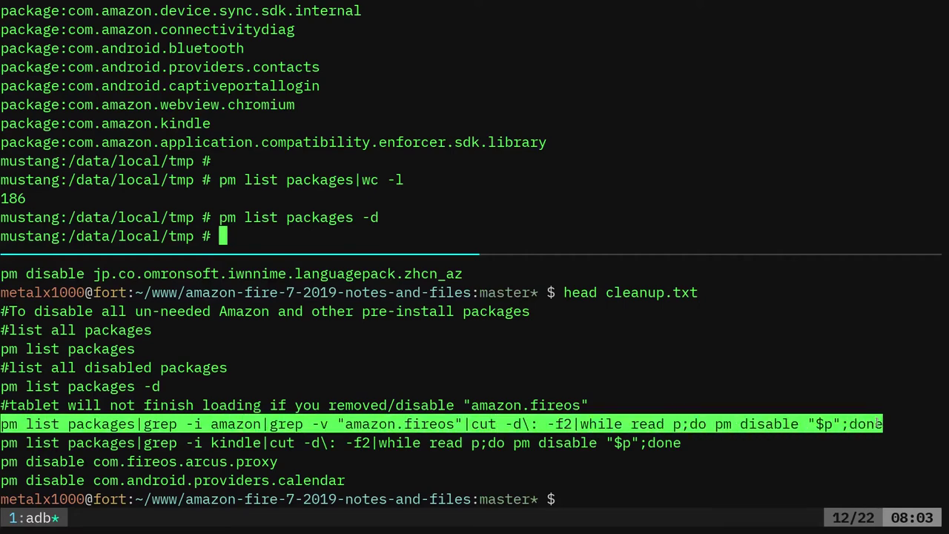
Run the pasted Amazon-disabling loop and list the now-disabled packages.
middle_click(508, 164)
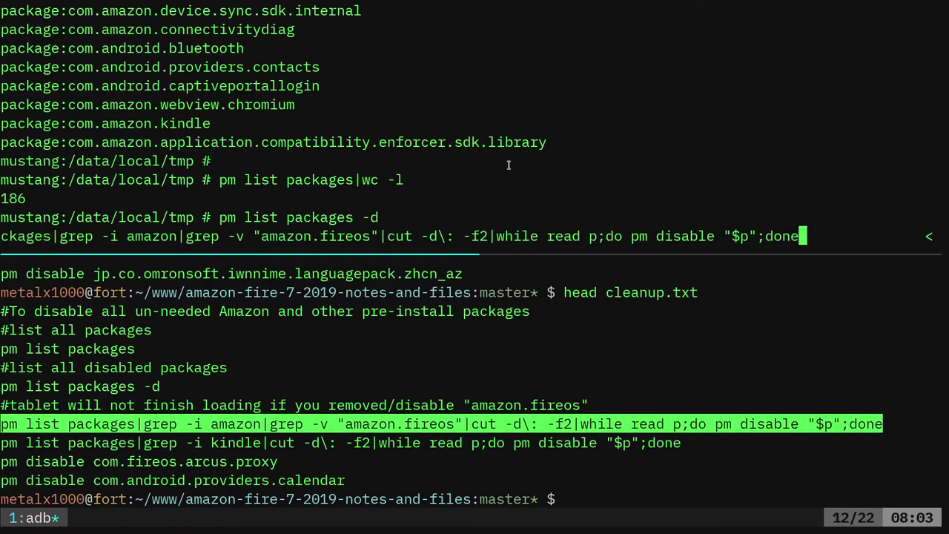
key("Return")
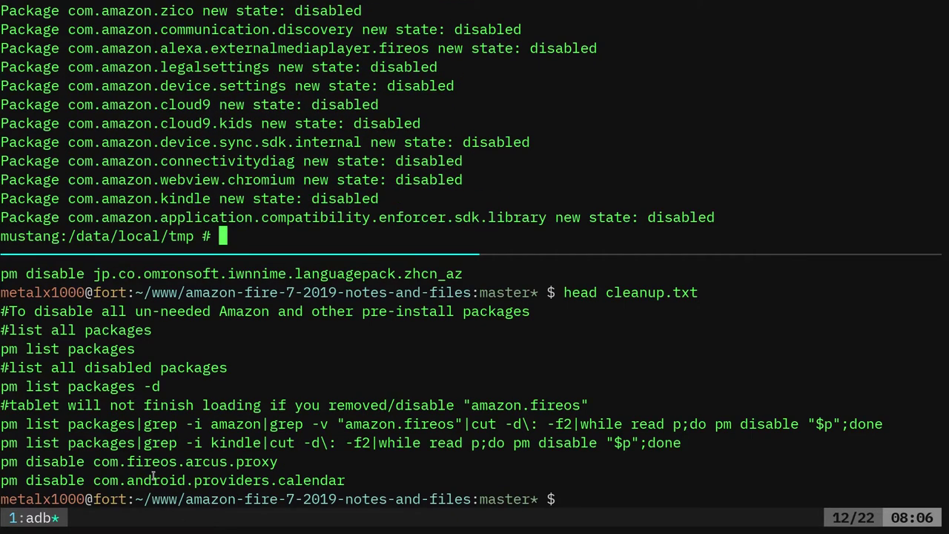
key("Up")
key("Up")
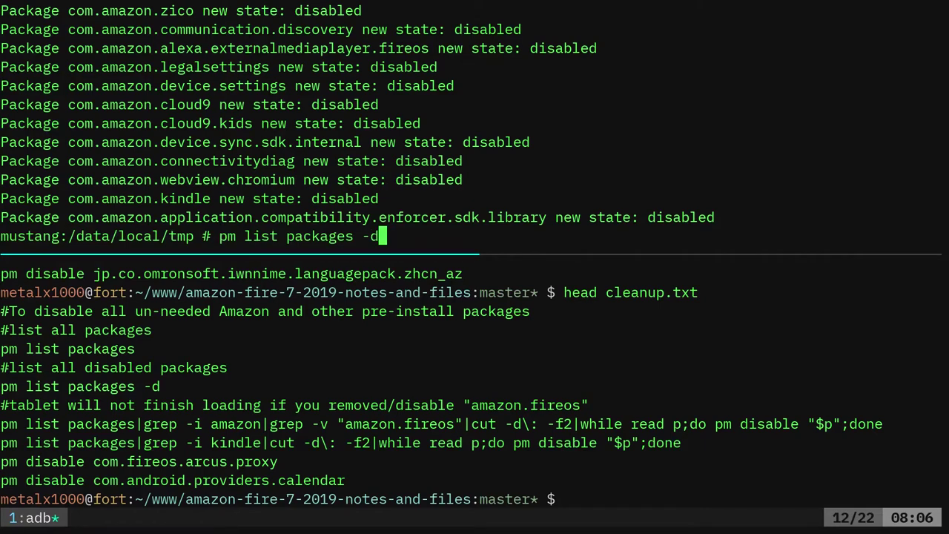
key("Return")
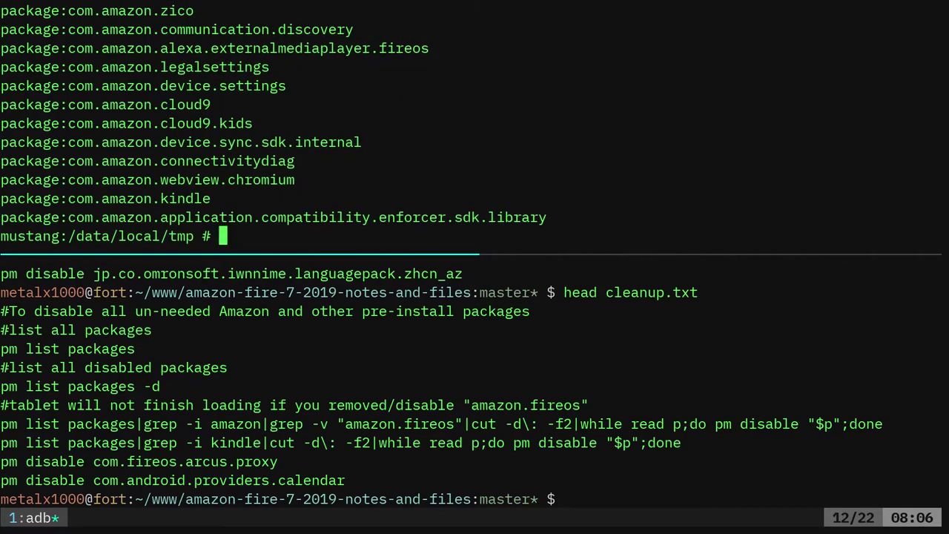
Count the disabled packages (122) and select the Kindle-disabling command line.
key("Up")
type("|wc")
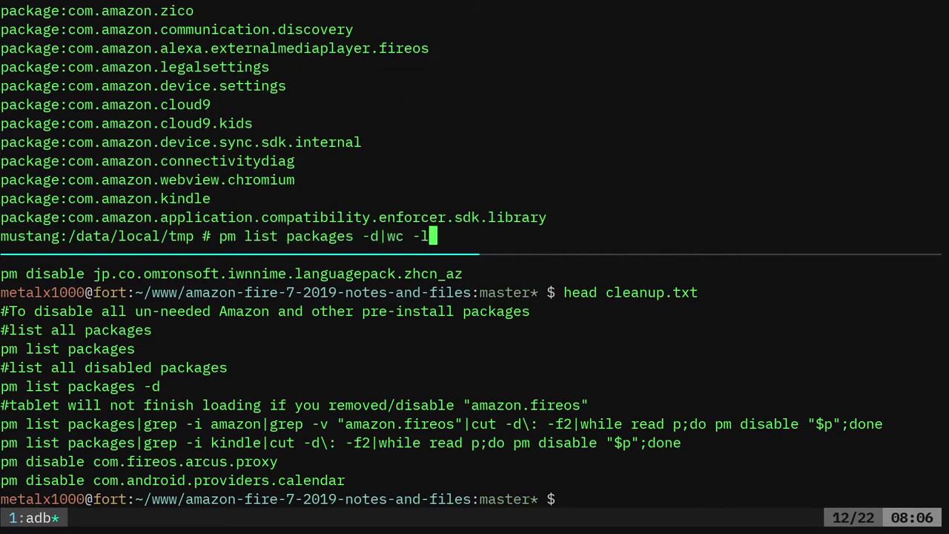
key("Return")
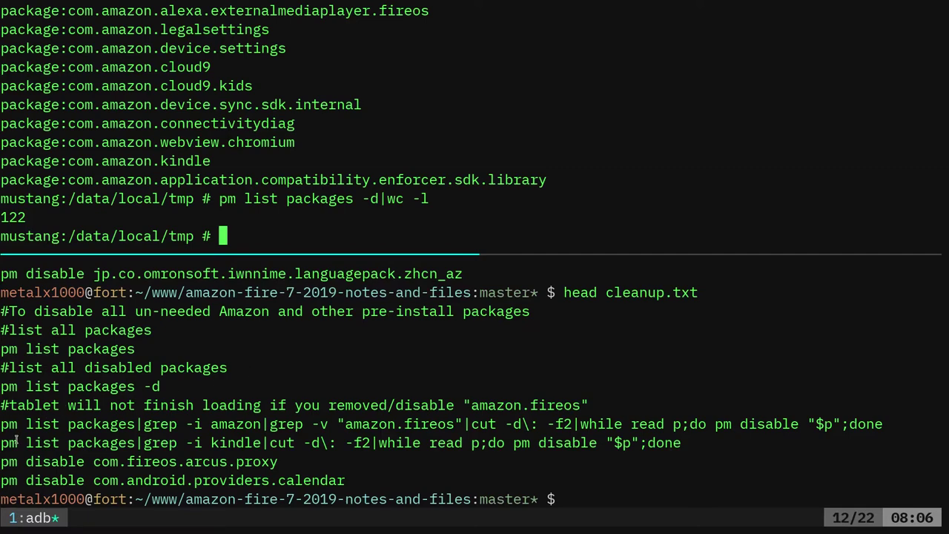
left_click_drag(3, 443, 681, 443)
Run the pasted Kindle-disabling loop, then recount disabled packages to 124.
middle_click(524, 153)
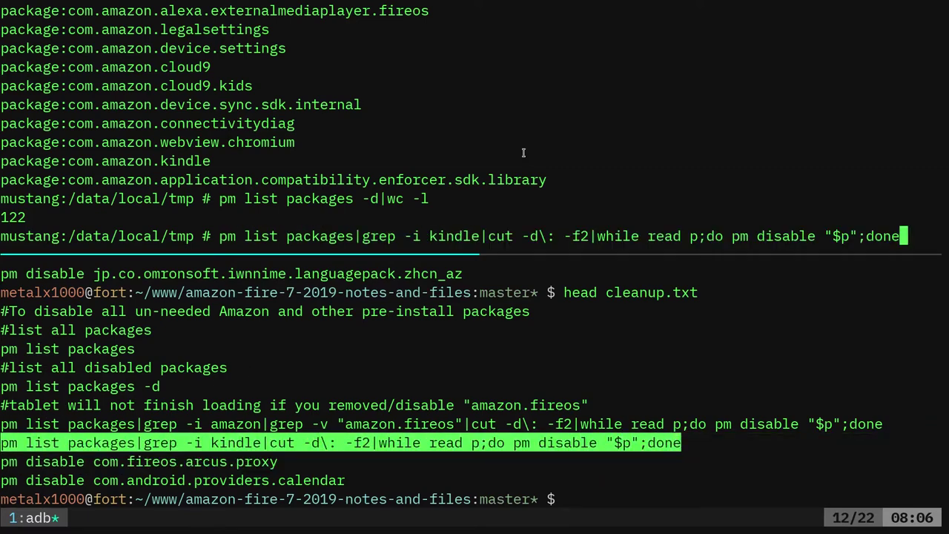
key("Return")
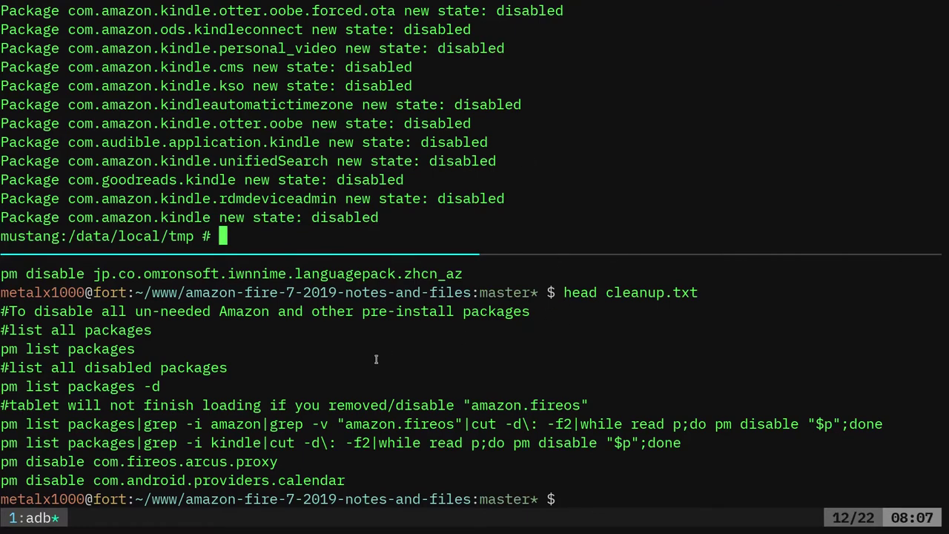
key("Up")
key("Up")
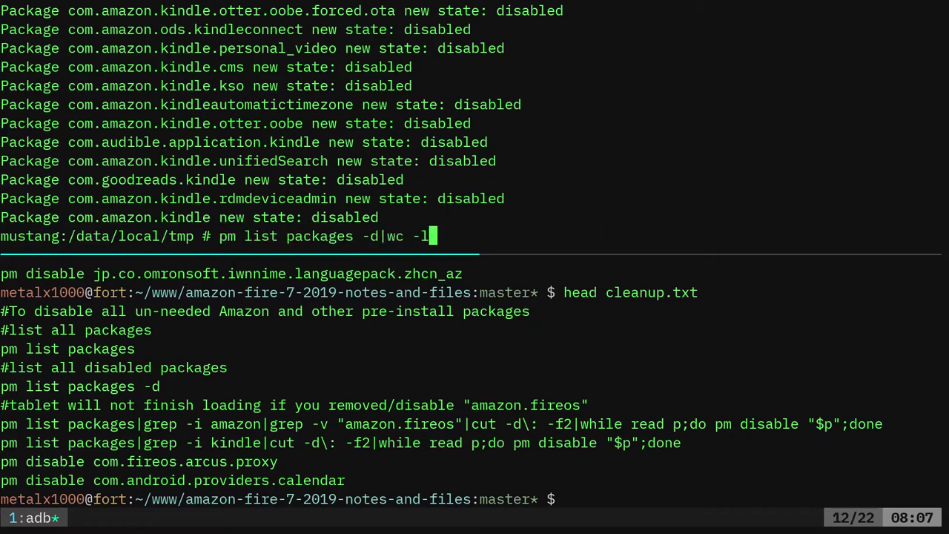
key("Return")
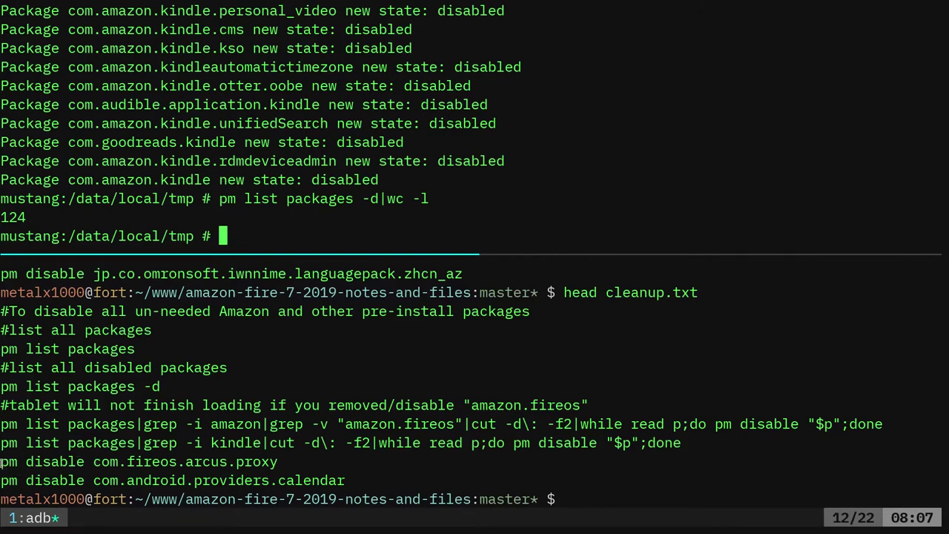
Disable com.fireos.arcus.proxy by pasting its pm disable line into the adb shell.
left_click_drag(2, 462, 278, 461)
middle_click(414, 186)
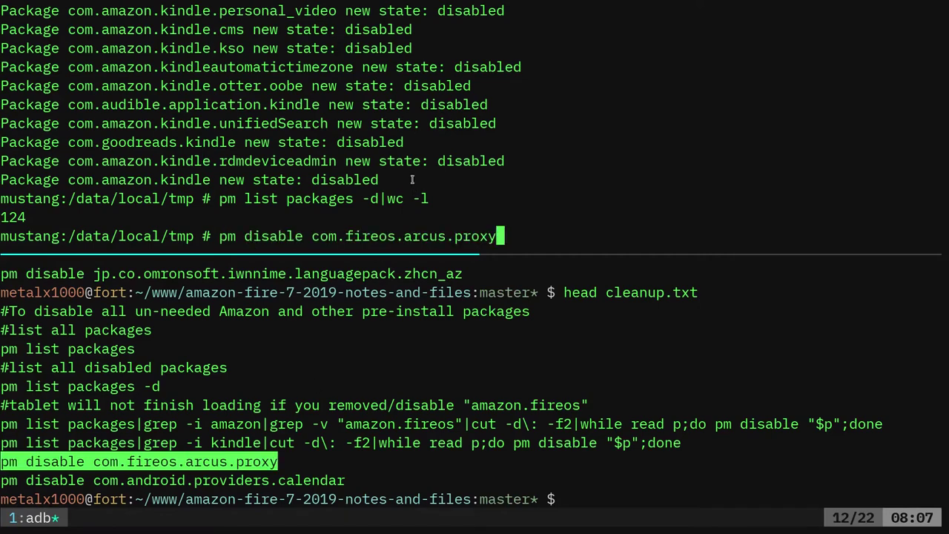
key("Return")
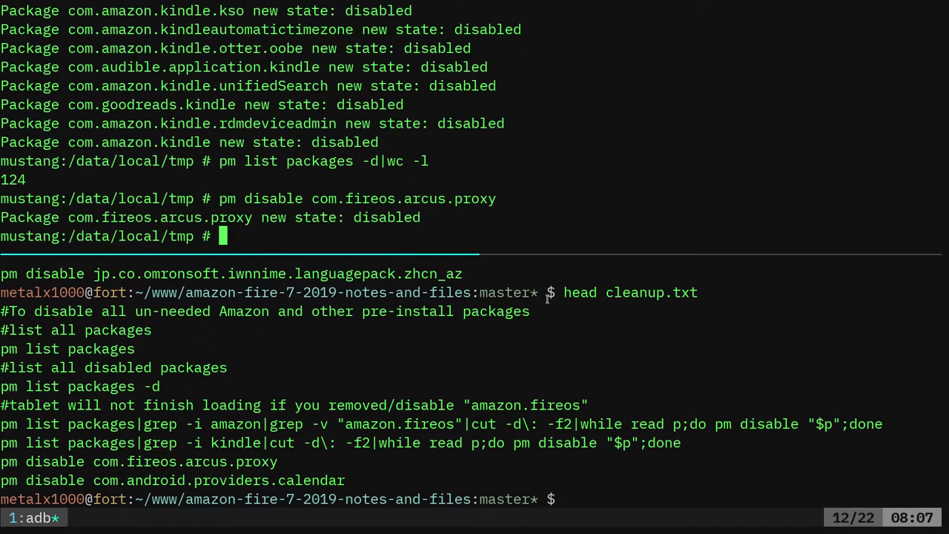
Disable com.android.providers.calendar, then start a less command on cleanup.txt in the local pane.
left_click_drag(610, 294, 687, 294)
left_click_drag(3, 481, 346, 480)
middle_click(467, 237)
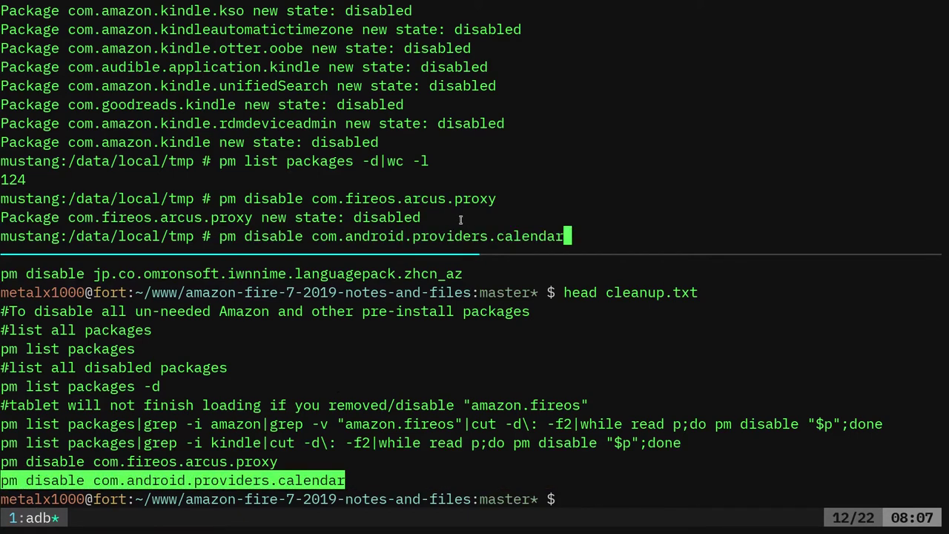
key("Return")
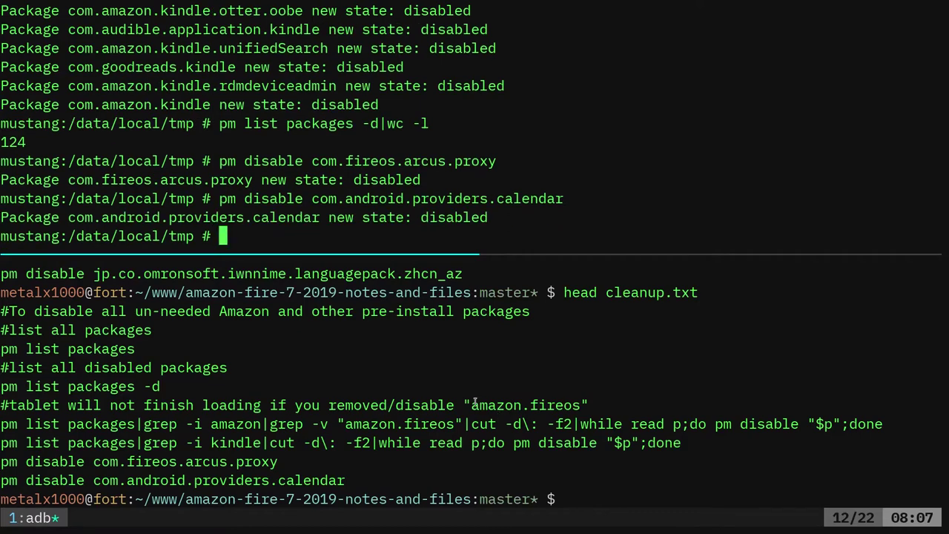
left_click(575, 363)
type("less ")
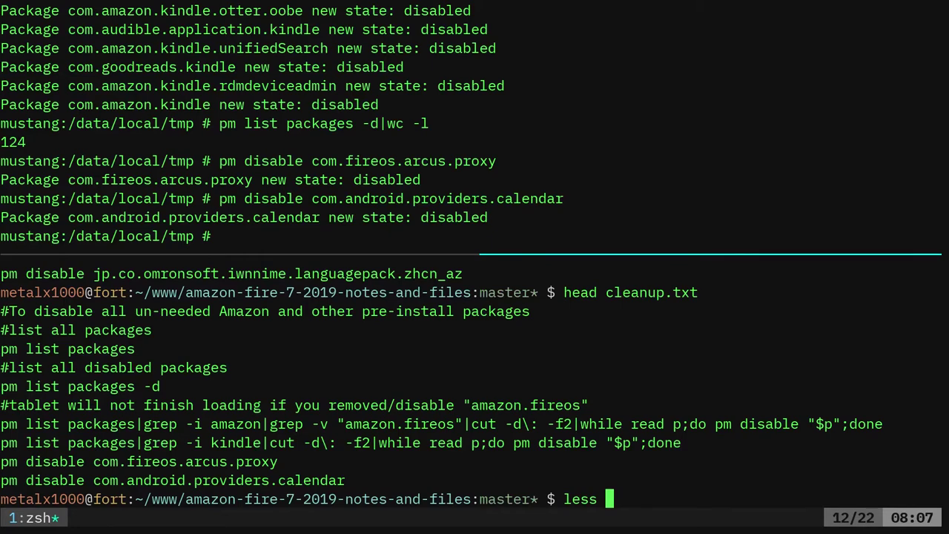
type("cle")
Open cleanup.txt in less and run its block of contacts and downloads provider disable commands.
key("Tab")
key("Return")
key("Down")
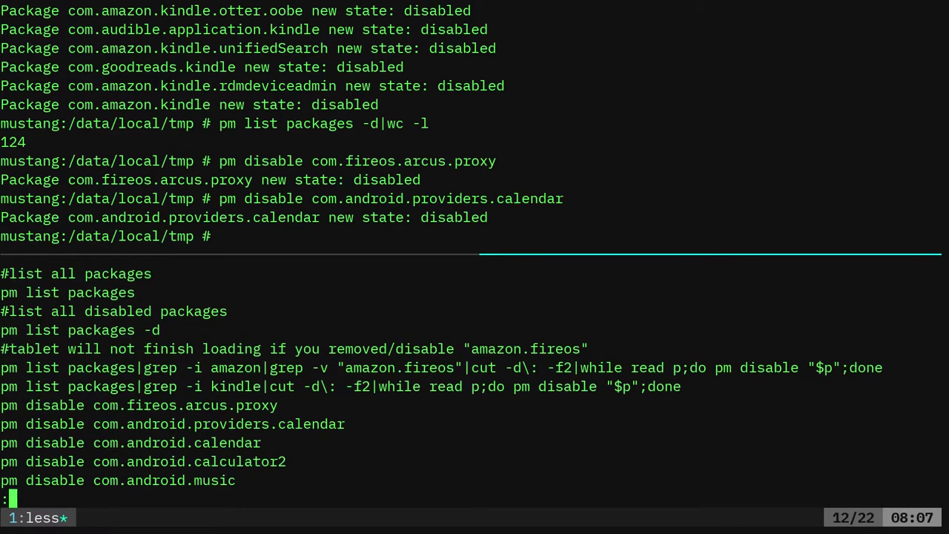
key("Down")
key("Down")
key("Down")
key("Down")
key("Down")
key("Down")
key("Down")
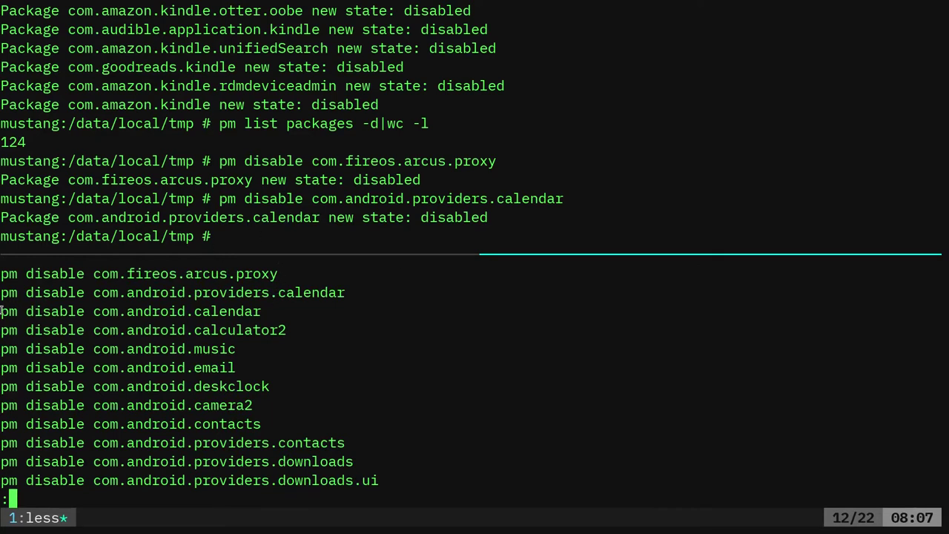
left_click_drag(2, 312, 384, 478)
key("ctrl+c")
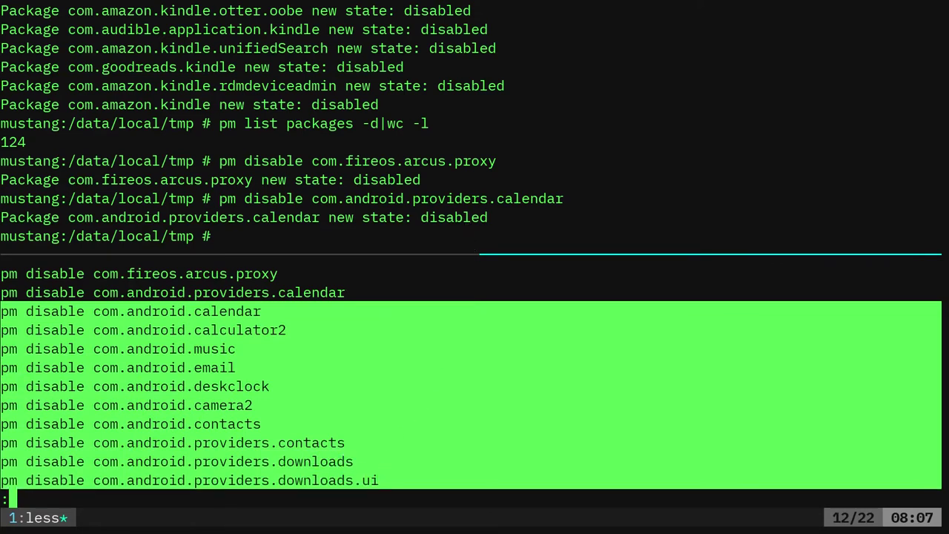
left_click(460, 220)
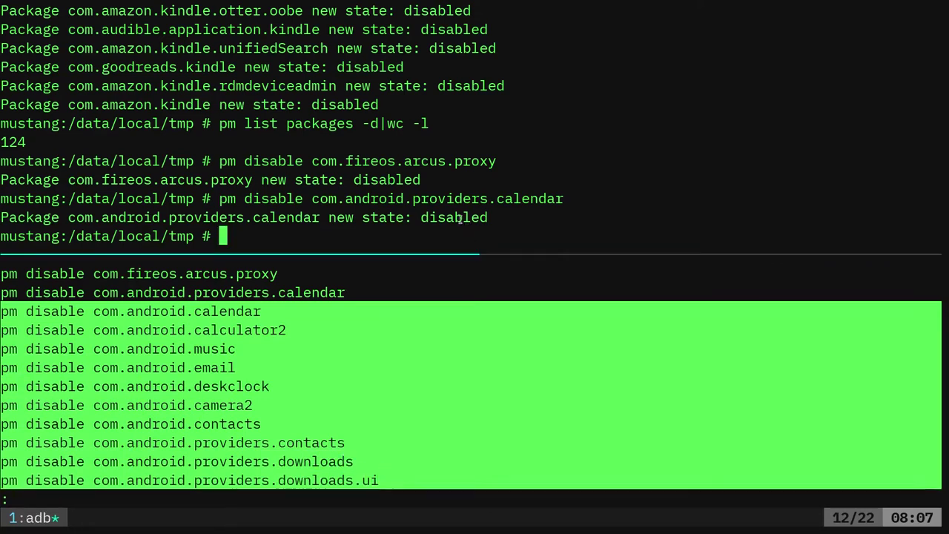
middle_click(441, 187)
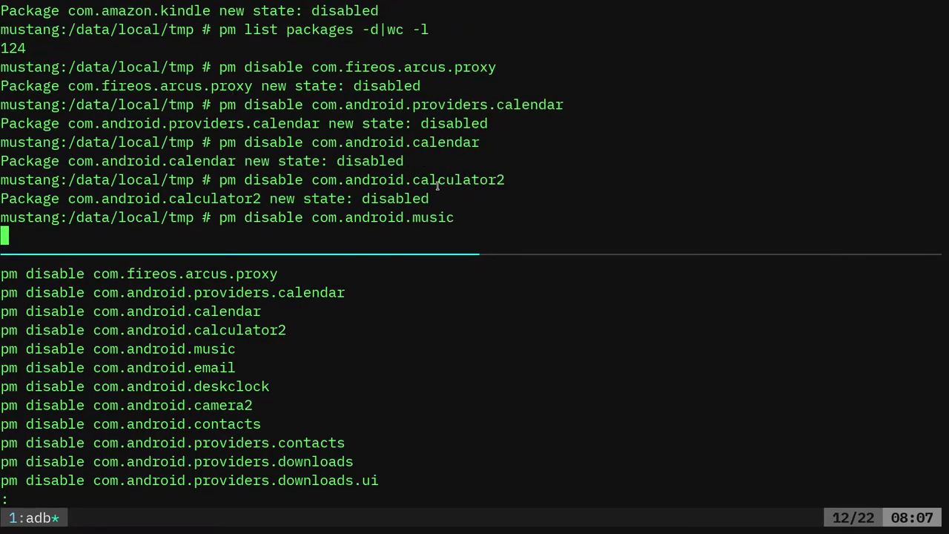
Copy the two jp.co.omronsoft.iwnnime disable commands from the notes' end and run them.
left_click(511, 339)
key("G")
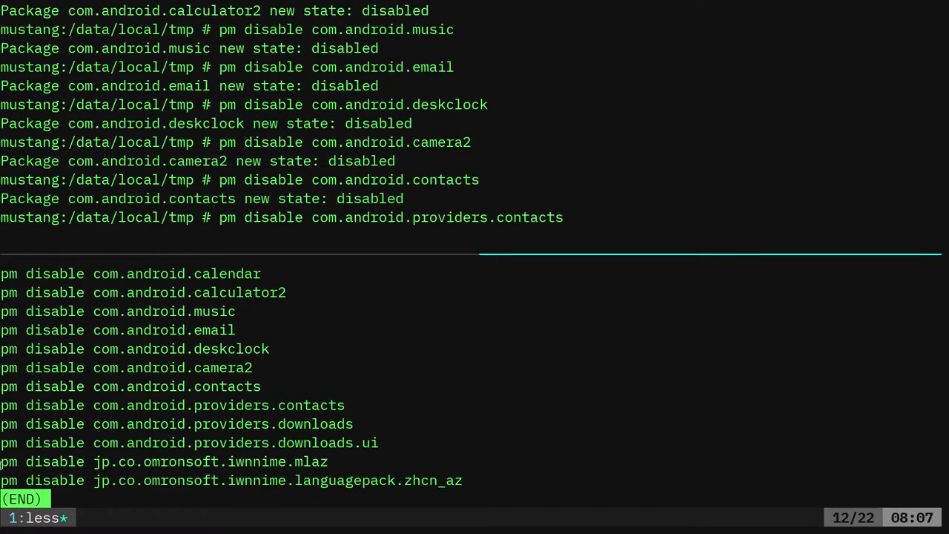
mouse_move(1, 461)
left_mouse_down()
mouse_move(462, 479)
mouse_move(2, 481)
mouse_move(1, 463)
left_mouse_up()
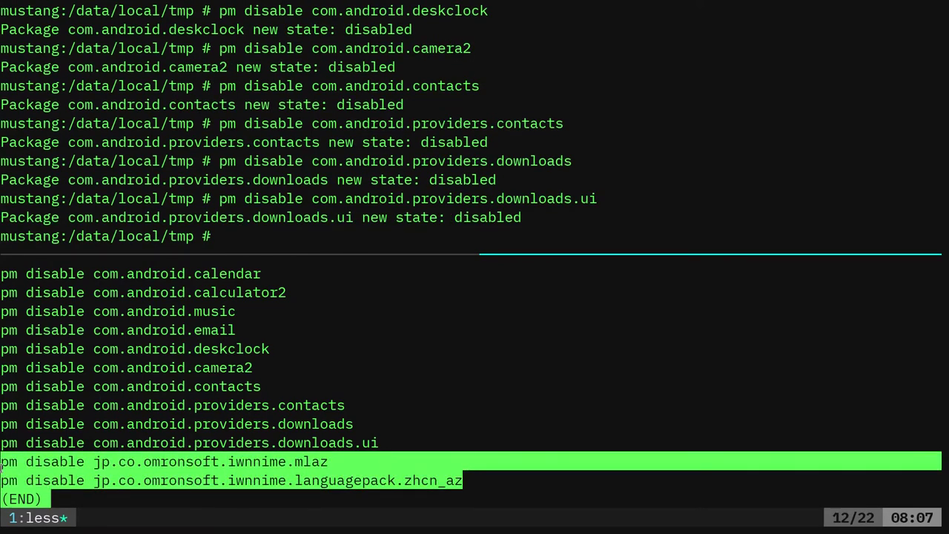
key("ctrl+b")
key("Up")
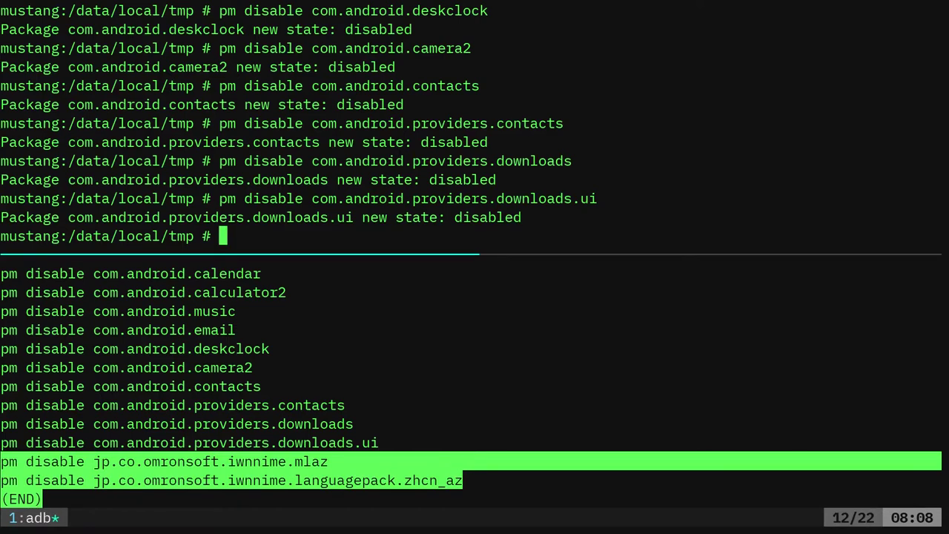
middle_click(339, 243)
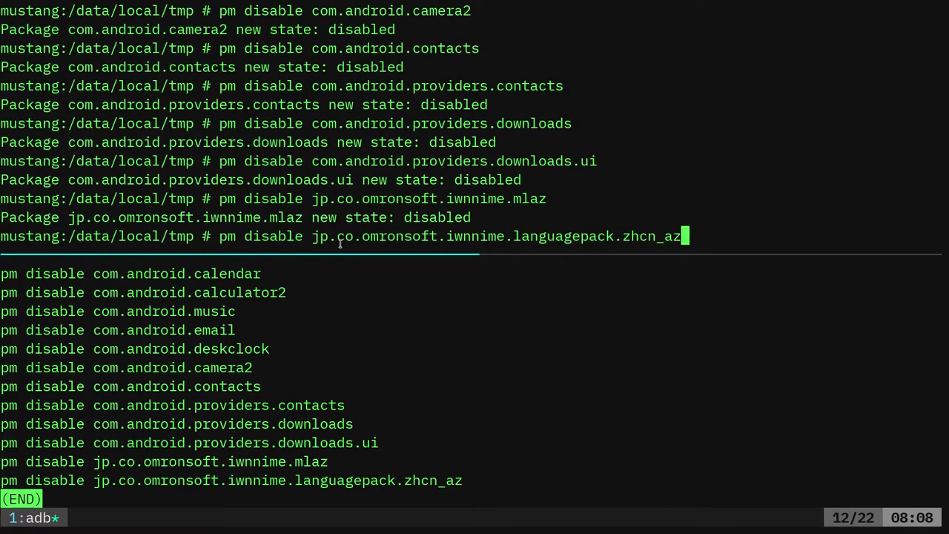
key("Return")
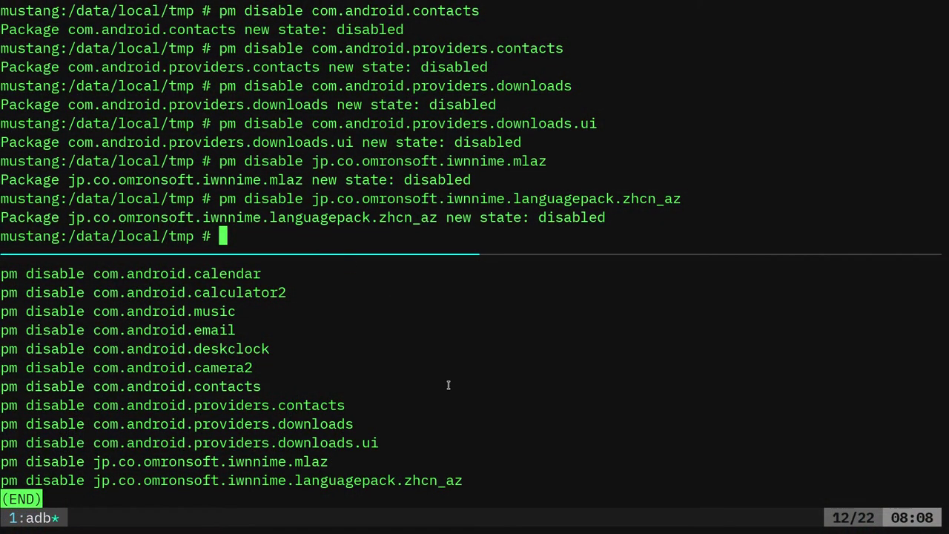
Quit the cleanup notes pager and list the files in the notes folder.
key("ctrl+b")
key("Down")
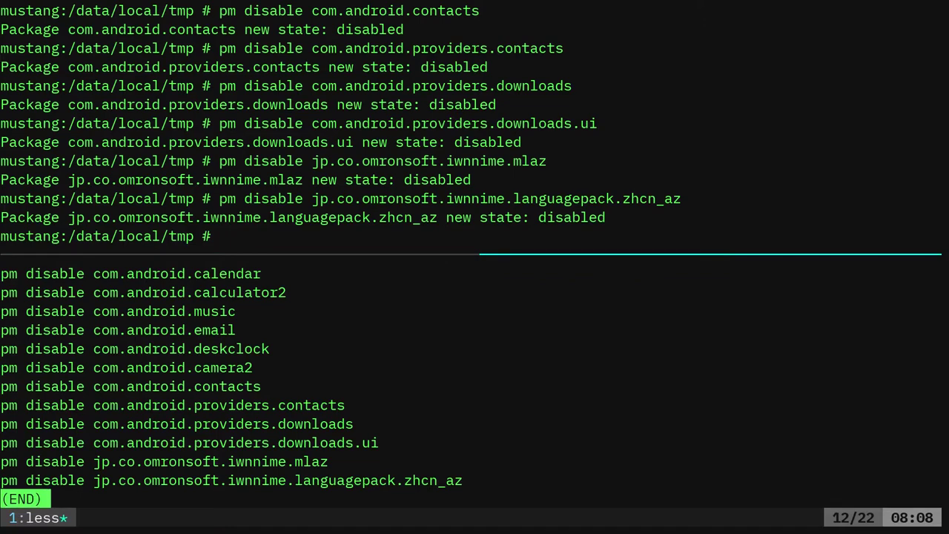
key("q")
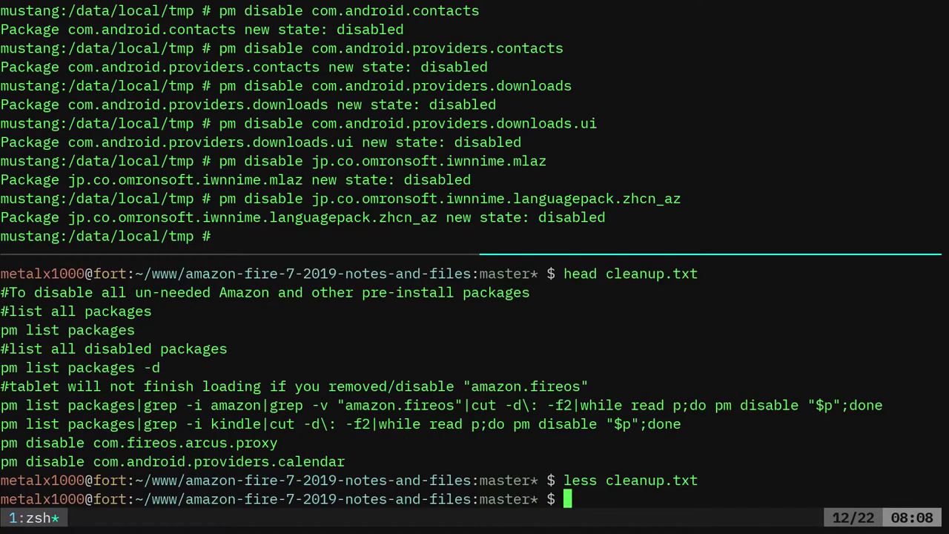
type("ls")
key("Return")
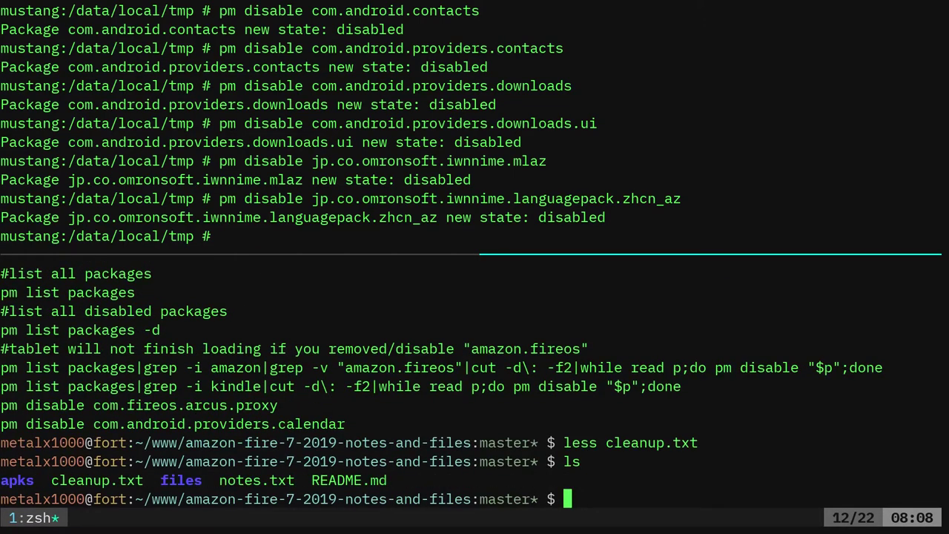
Enter the apks folder and list it, marking FDroid.apk and the Lawnchair APK.
type("apk")
key("Tab")
key("Return")
type("acd apks/")
key("Return")
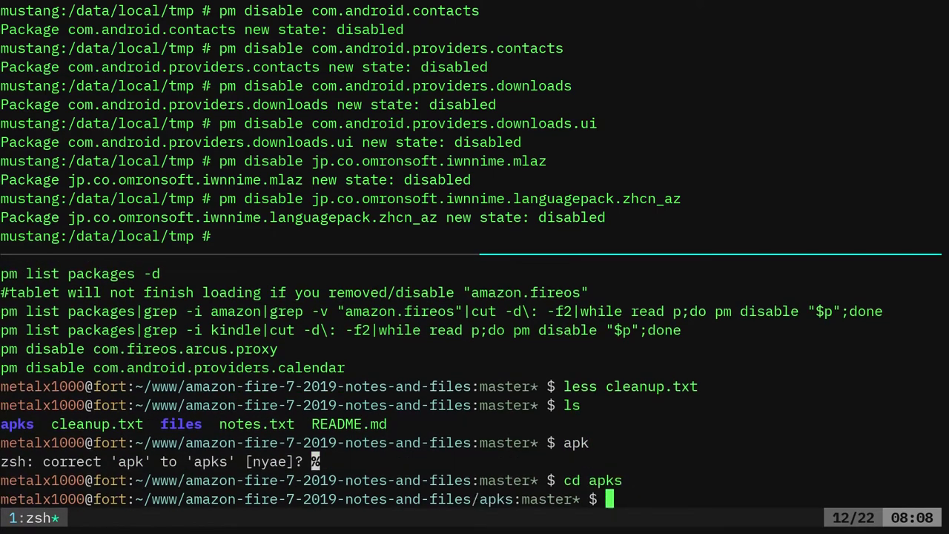
type("ls")
key("Return")
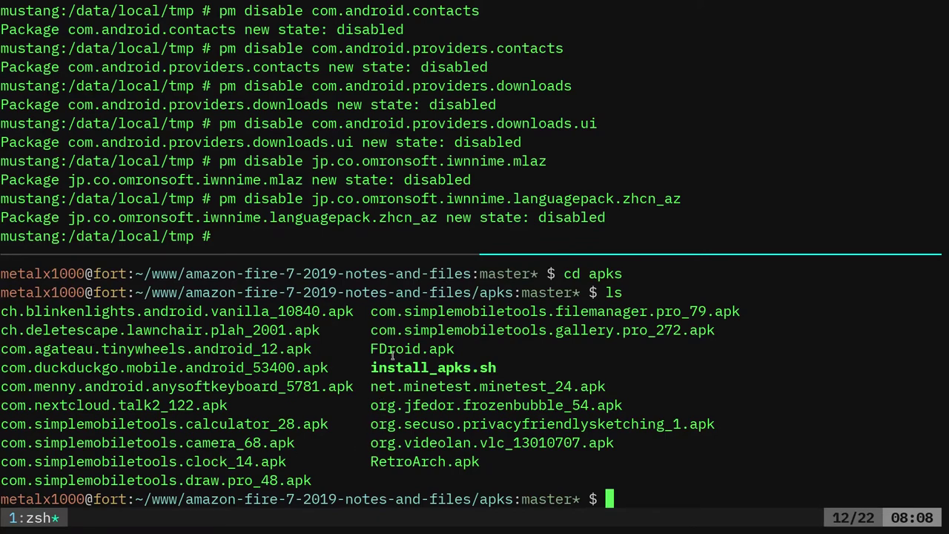
left_click_drag(370, 348, 453, 348)
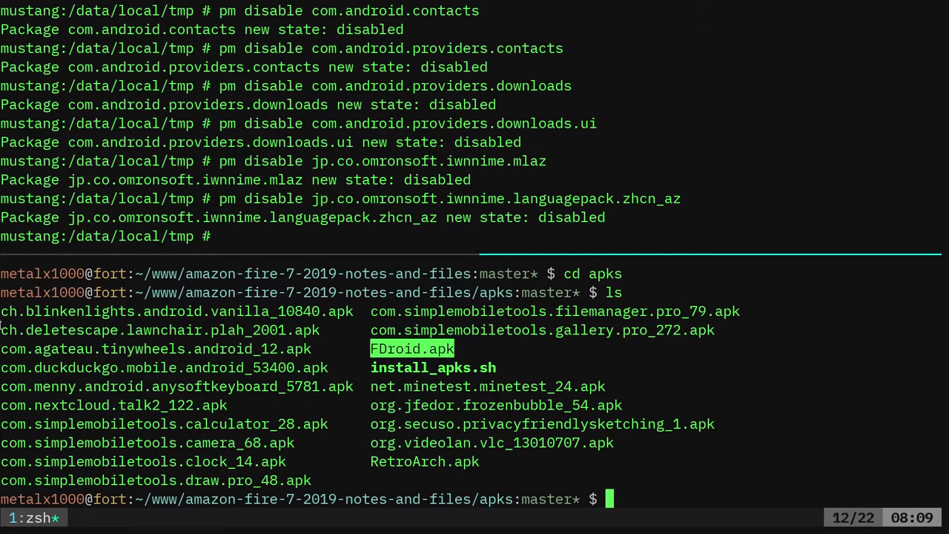
left_click_drag(2, 330, 321, 330)
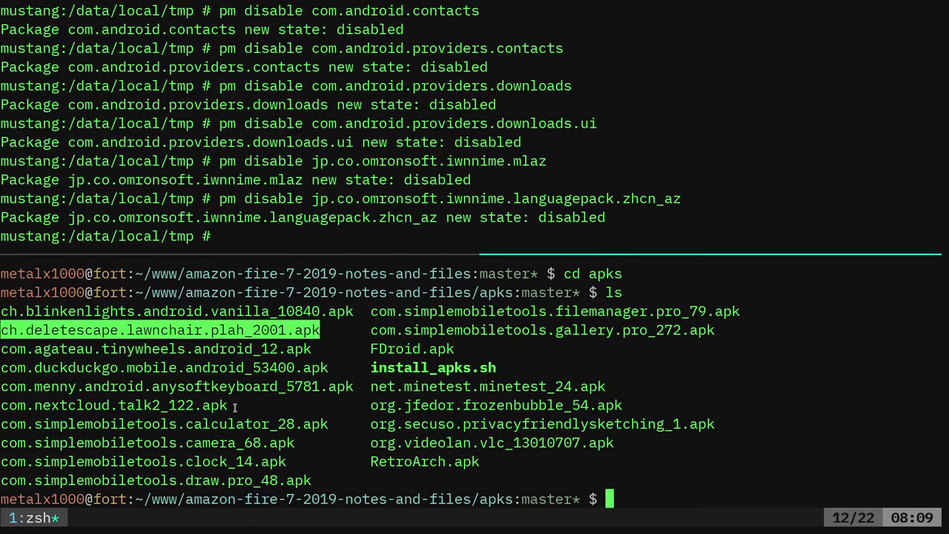
Print install_apks.sh, then run it so every APK installs with Success.
double_click(373, 369)
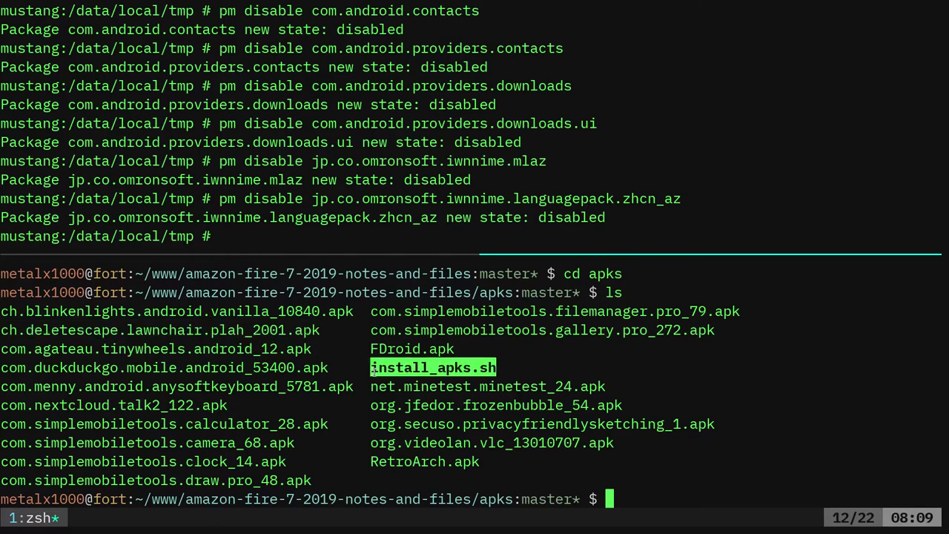
type("cat i")
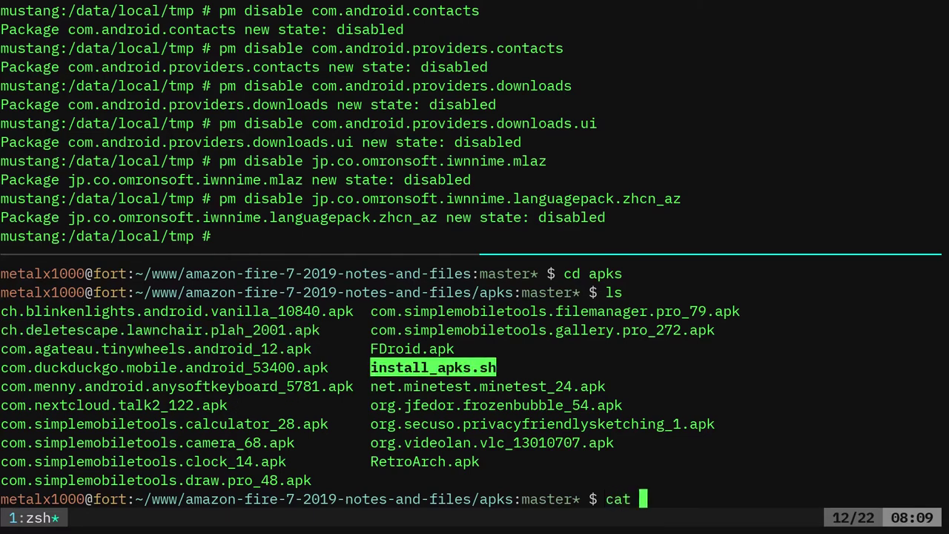
key("Tab")
key("Return")
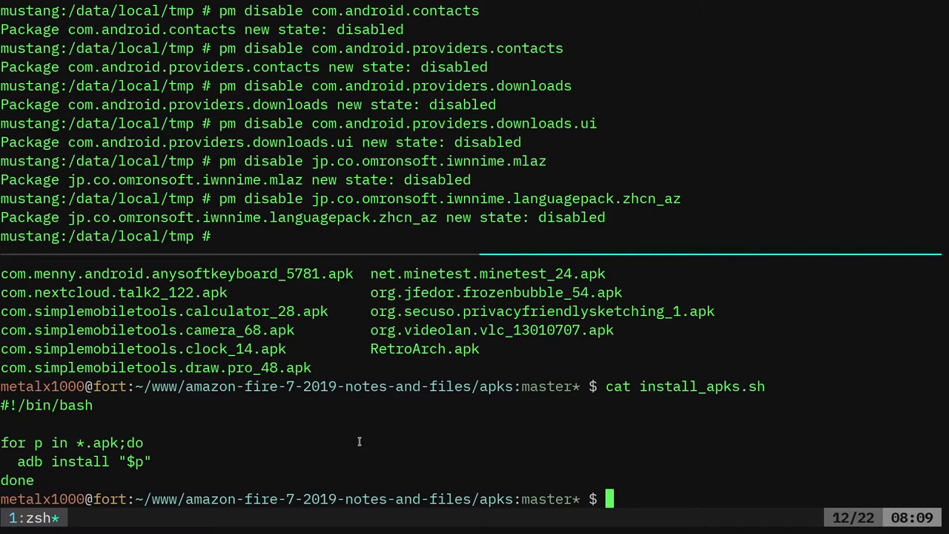
type("./in")
key("Tab")
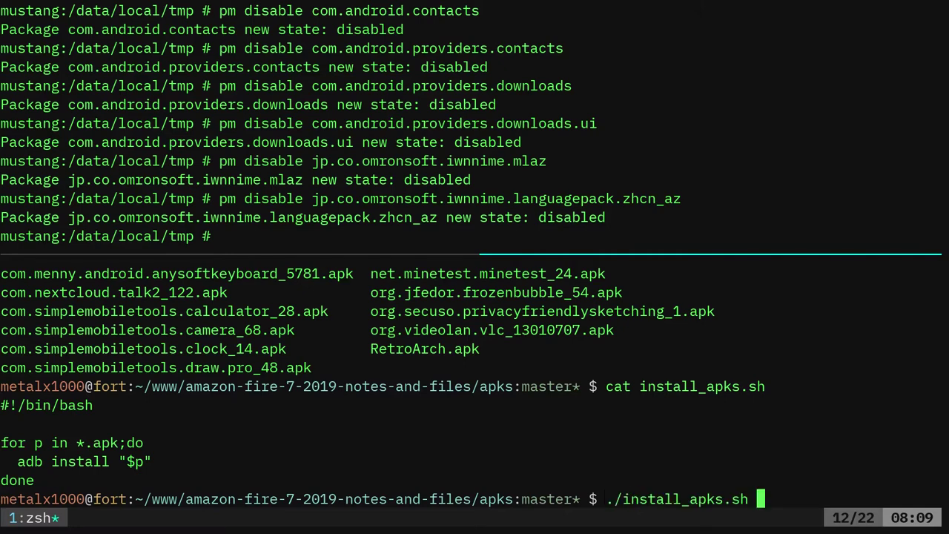
key("Return")
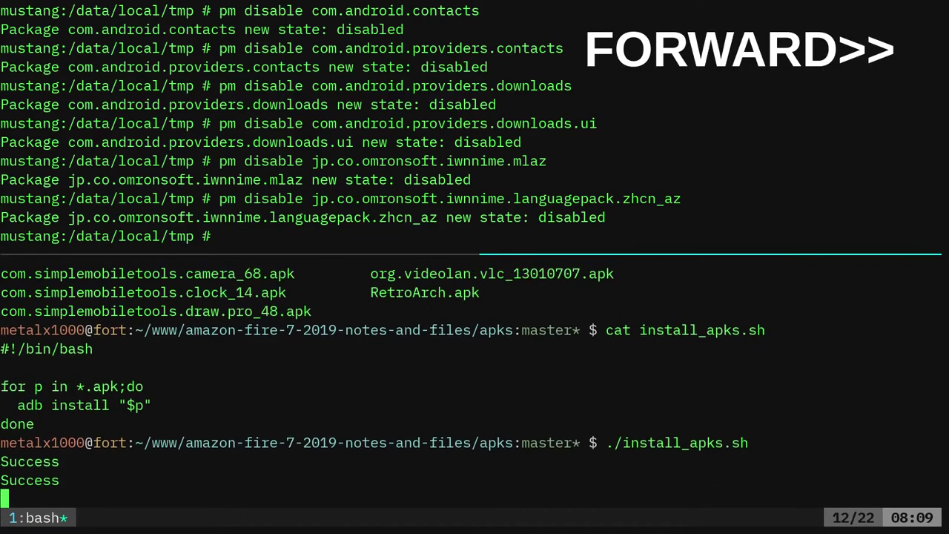
Count disabled packages (138) and total installed packages (196) in the adb shell.
key("Up")
key("Up")
key("Up")
key("Up")
key("Up")
key("Up")
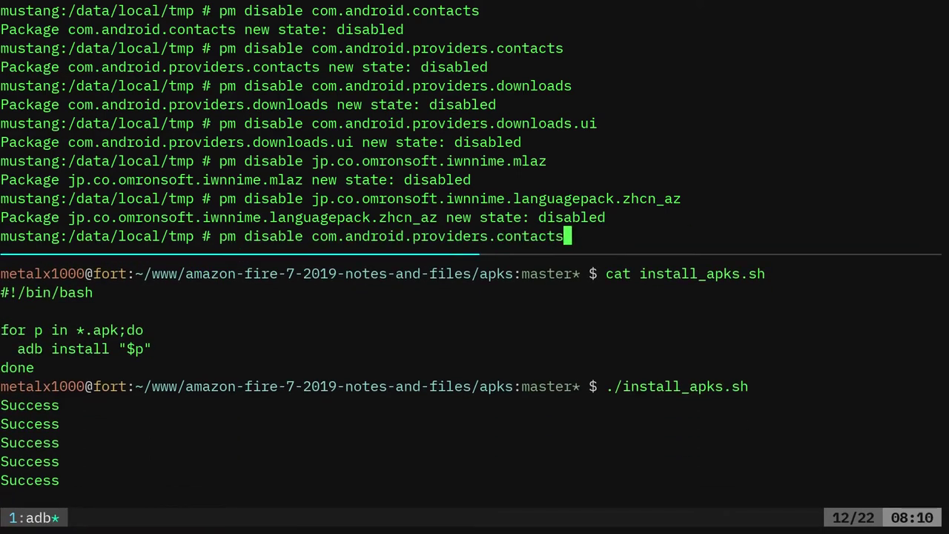
key("Up")
key("Up")
key("Return")
key("Up")
key("Left")
key("Left")
key("Left")
key("Left")
key("Left")
key("Left")
key("BackSpace")
key("BackSpace")
key("BackSpace")
key("Return")
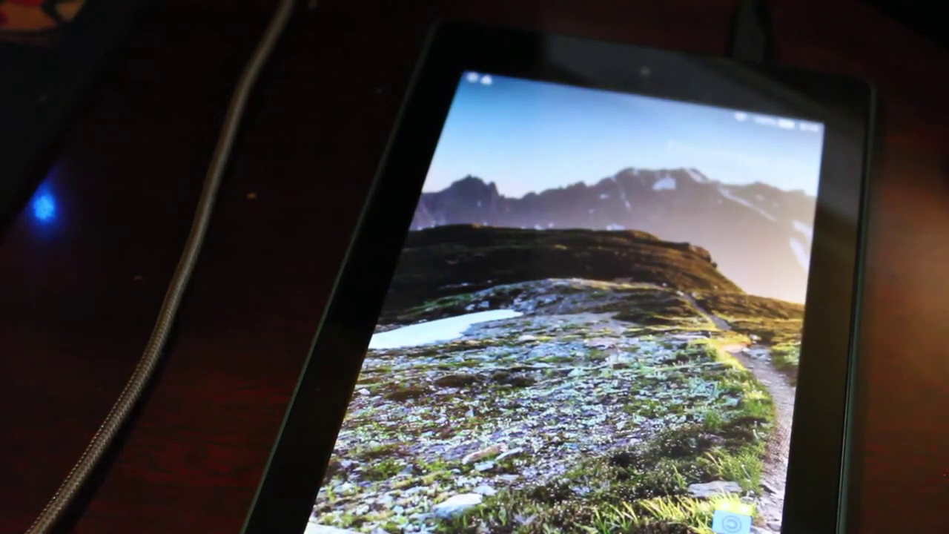
Browse the Lawnchair app drawer's new apps like F-Droid and RetroArch, closing Vanilla Music's details.
left_click_drag(731, 521, 734, 318)
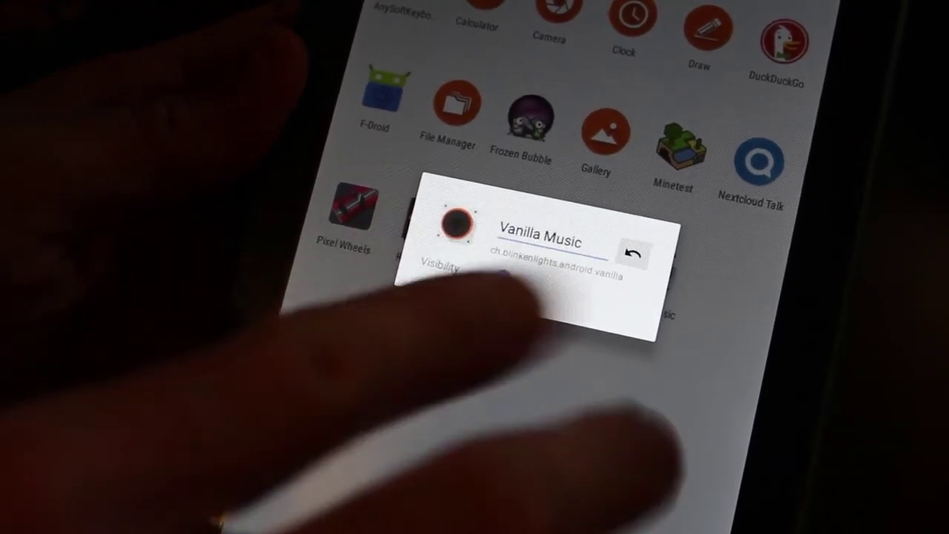
left_click(485, 401)
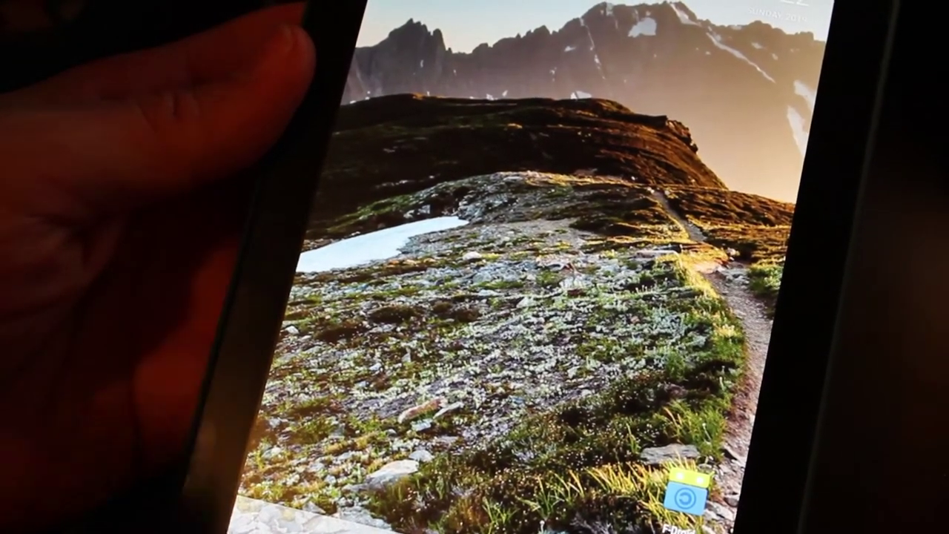
left_click_drag(318, 490, 512, 304)
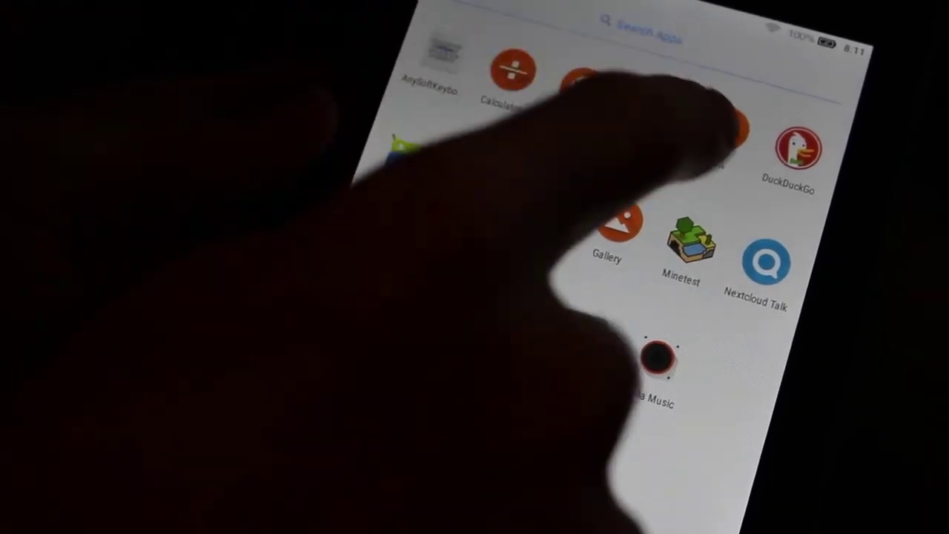
left_click(652, 111)
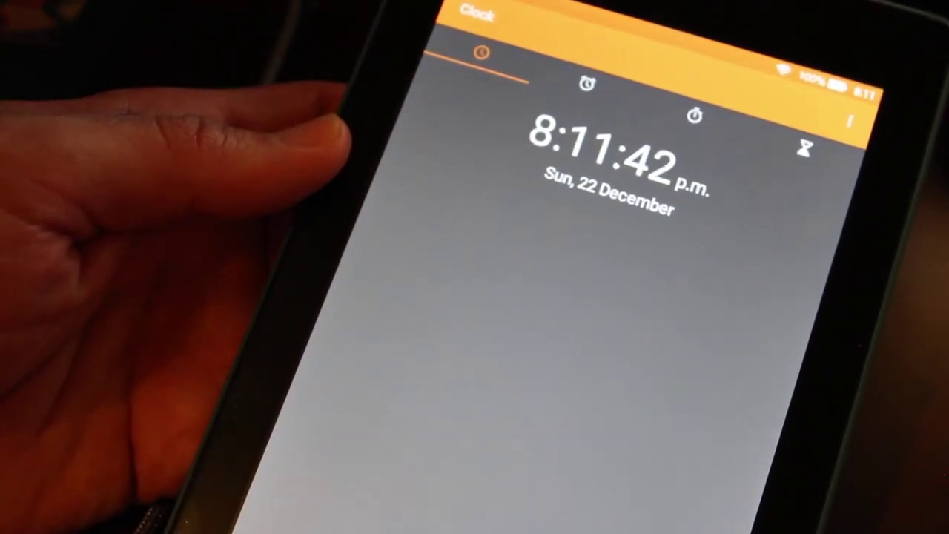
key("Home")
left_click_drag(541, 318, 556, 400)
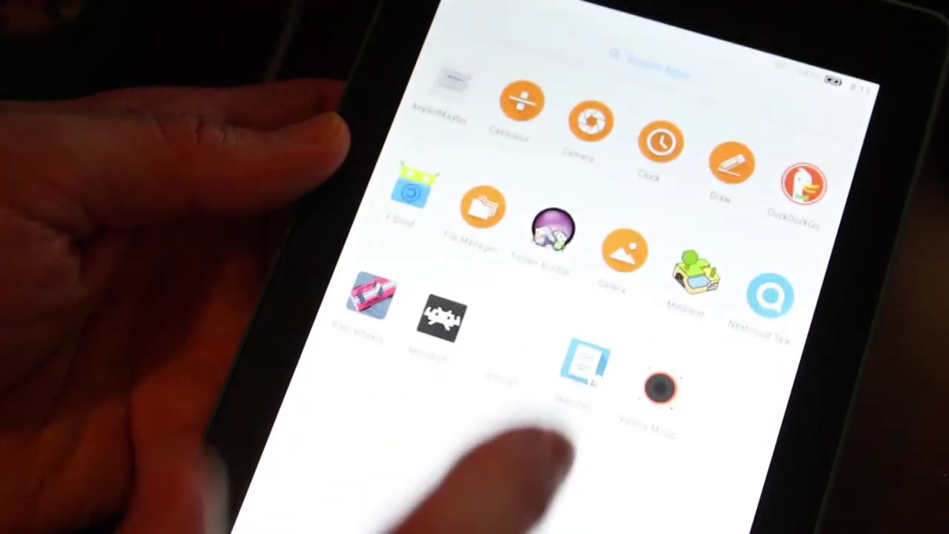
key("Home")
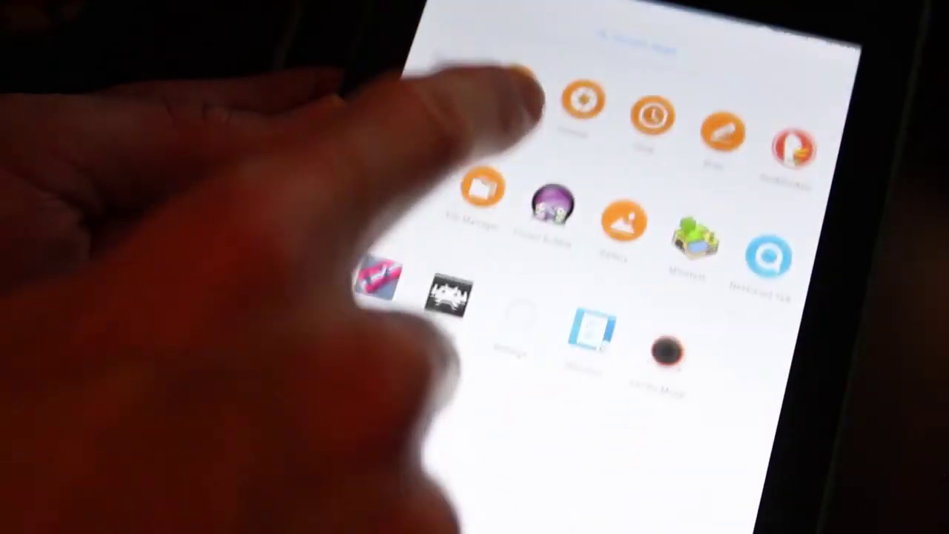
Run AnySoftKeyboard's setup, switch it on in Show/Hide Keyboards, and accept both dialogs.
left_click(546, 195)
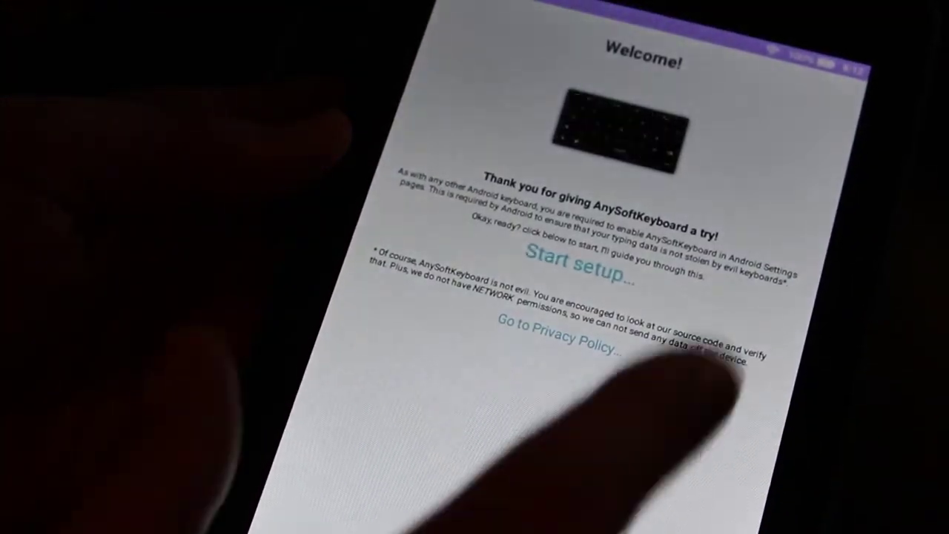
left_click(578, 260)
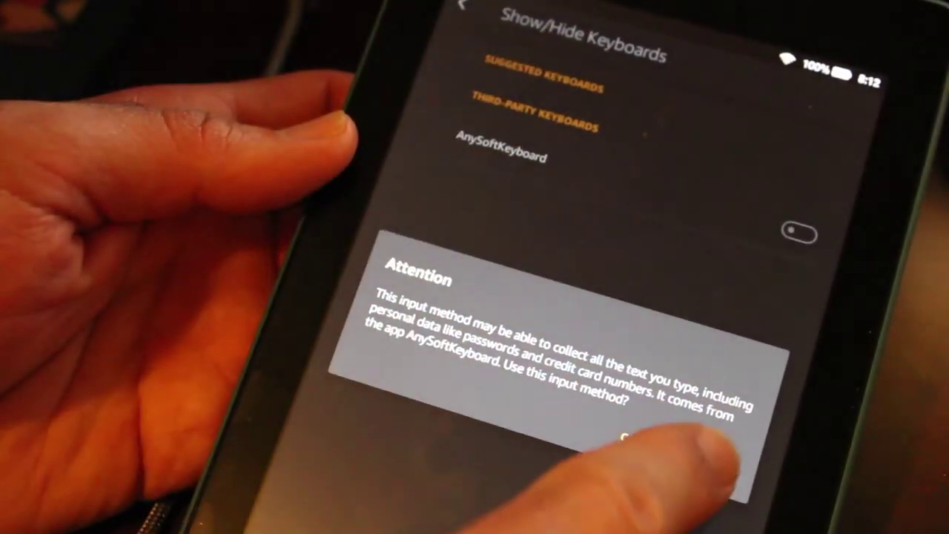
left_click(708, 439)
left_click(699, 424)
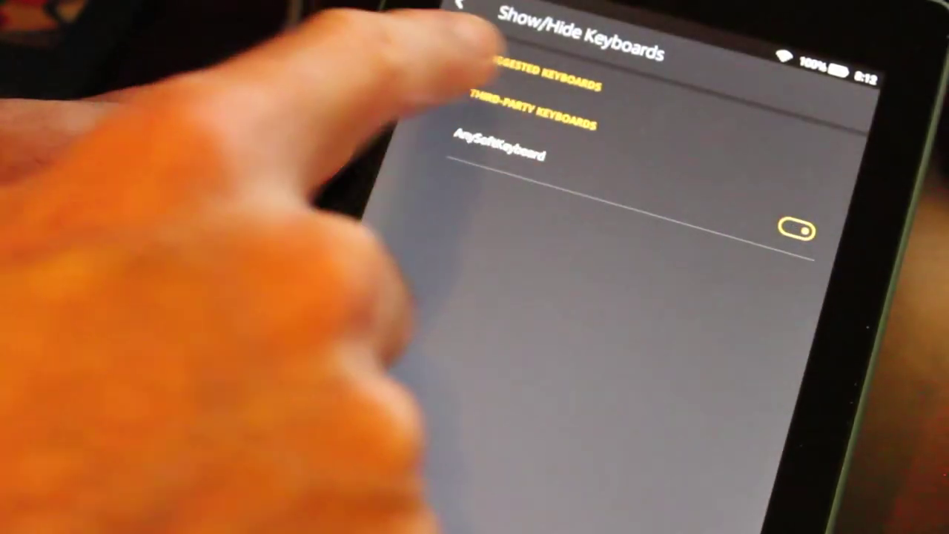